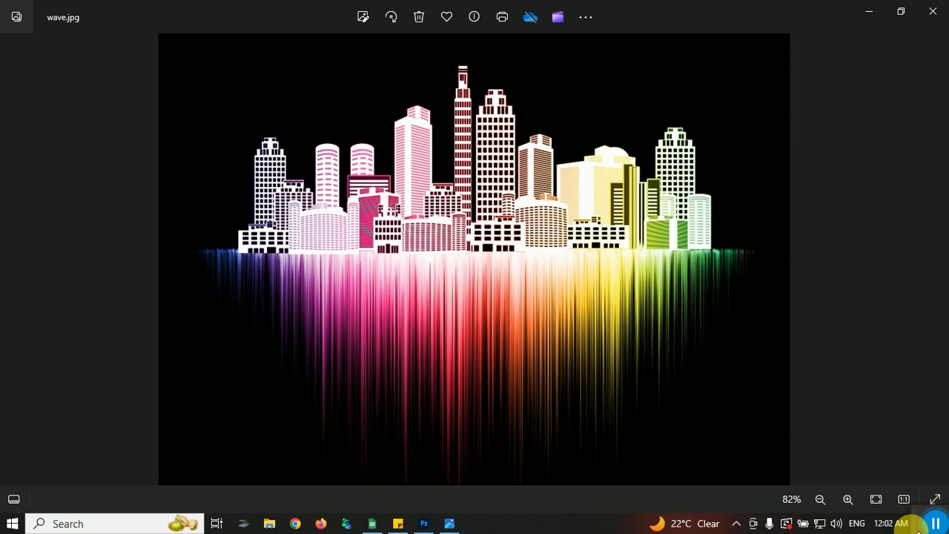
# Switch to Photoshop and create an 11 x 11 inch RGB document at 100 pixels/inch with a white background
pyautogui.click(424, 524)
pyautogui.click(29, 10)
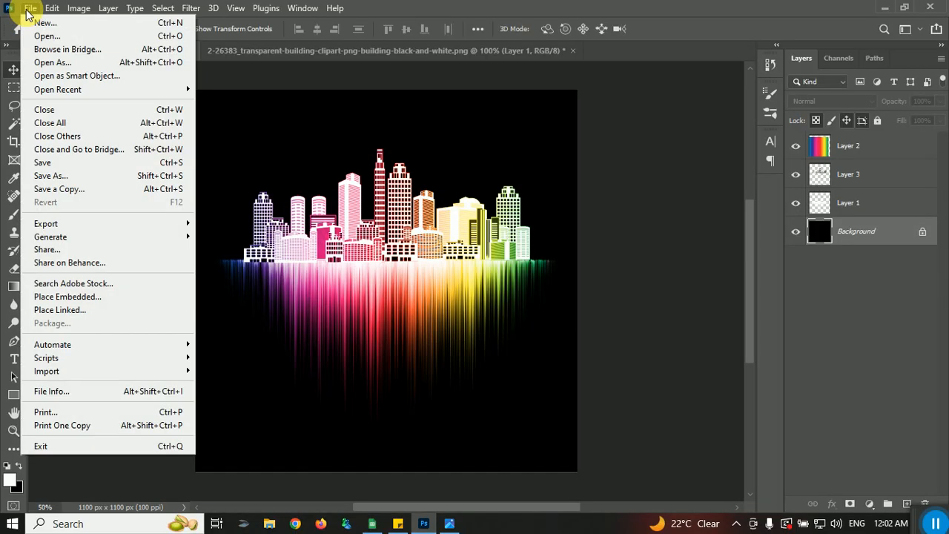
pyautogui.click(63, 21)
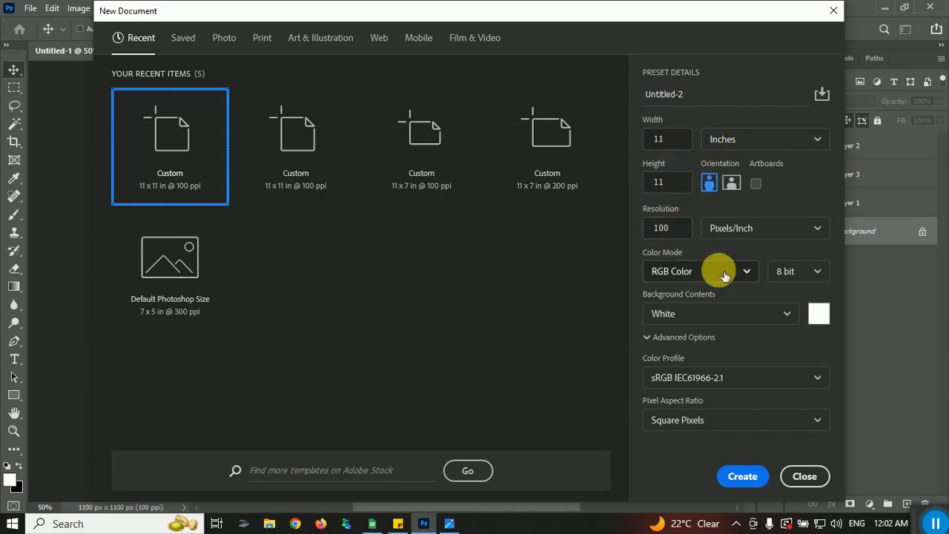
pyautogui.click(740, 316)
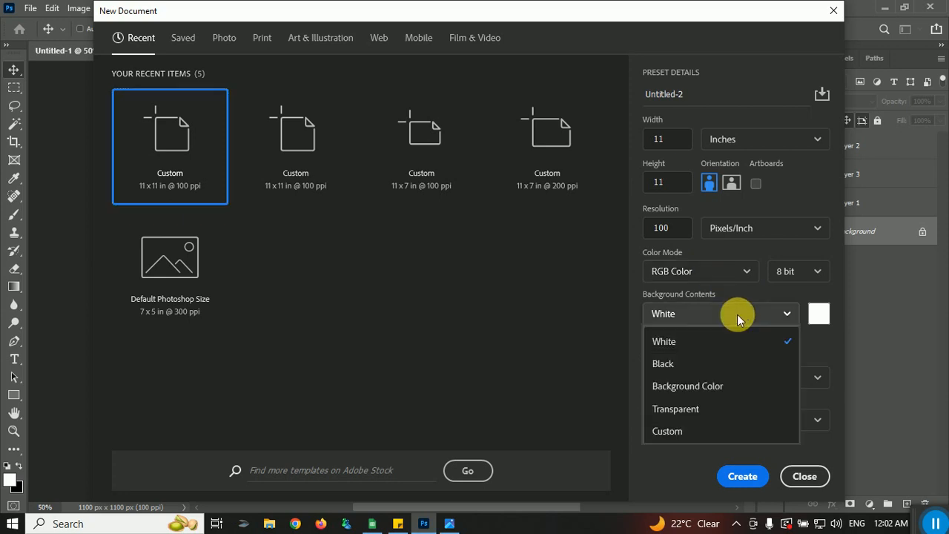
pyautogui.click(705, 365)
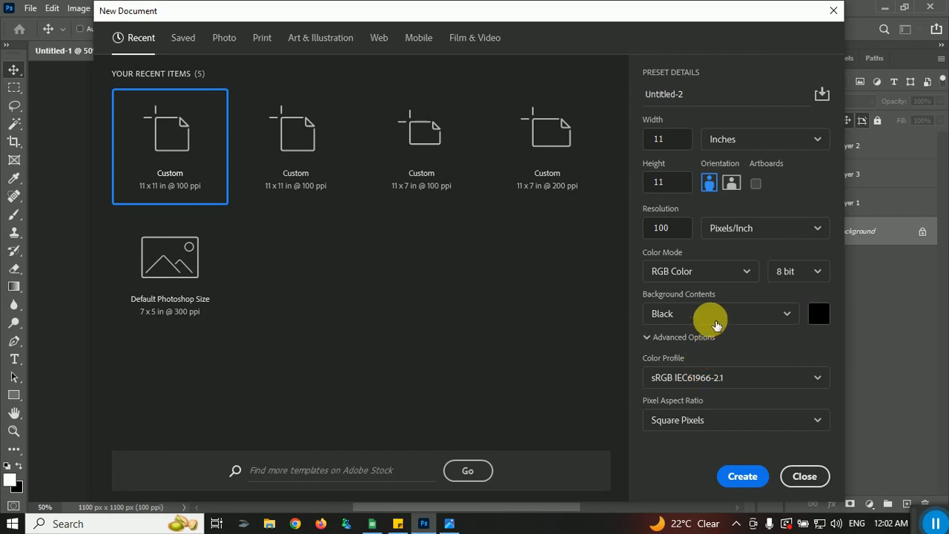
pyautogui.click(709, 317)
pyautogui.click(710, 340)
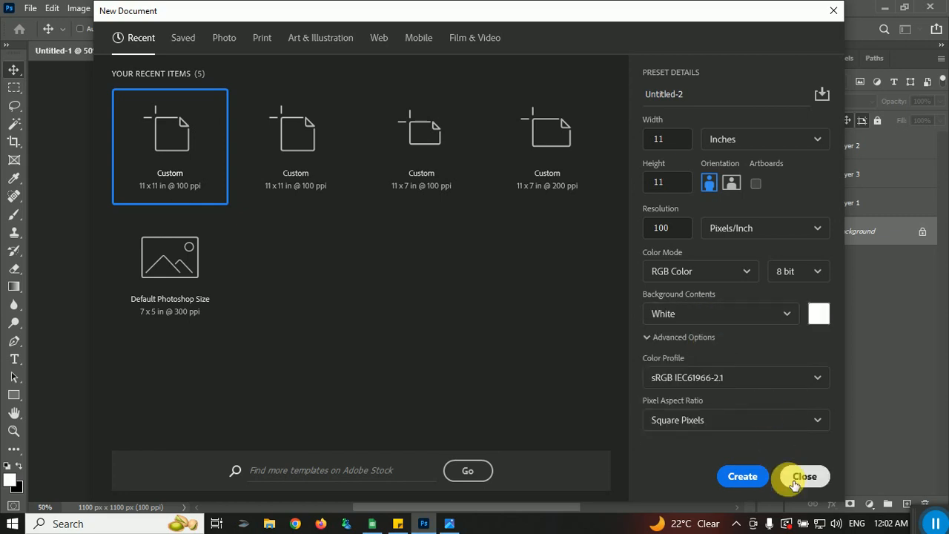
pyautogui.click(745, 477)
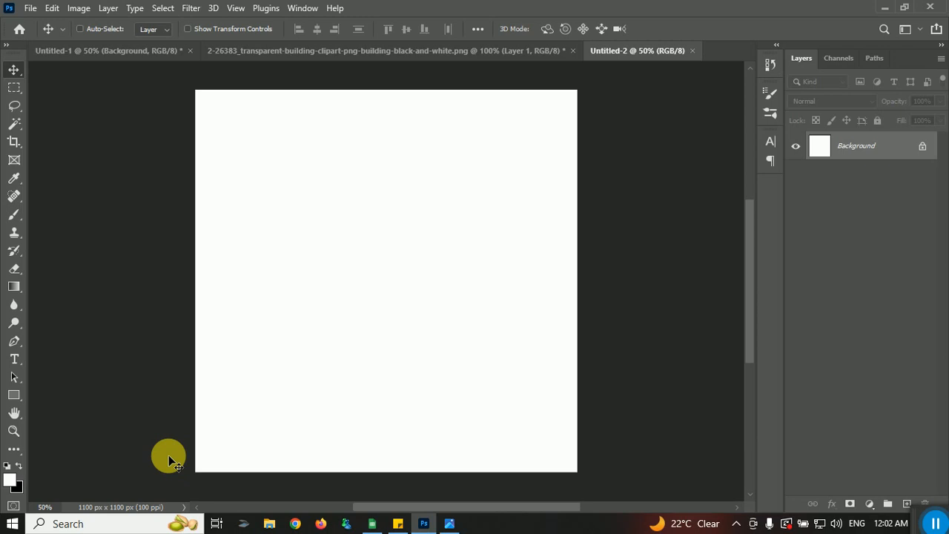
# Fill the Background layer with black and add a new empty layer above it
pyautogui.hotkey('ctrl', 'BackSpace')
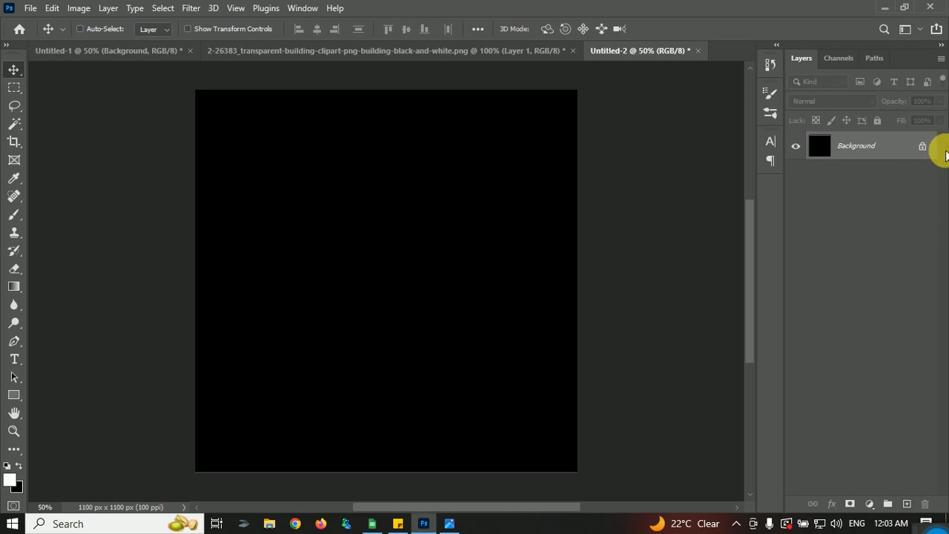
pyautogui.click(906, 504)
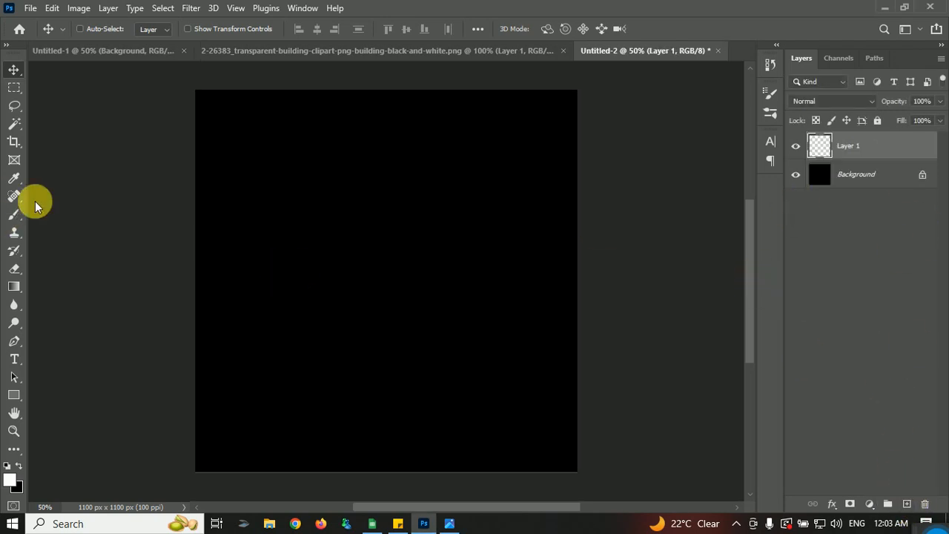
pyautogui.click(15, 345)
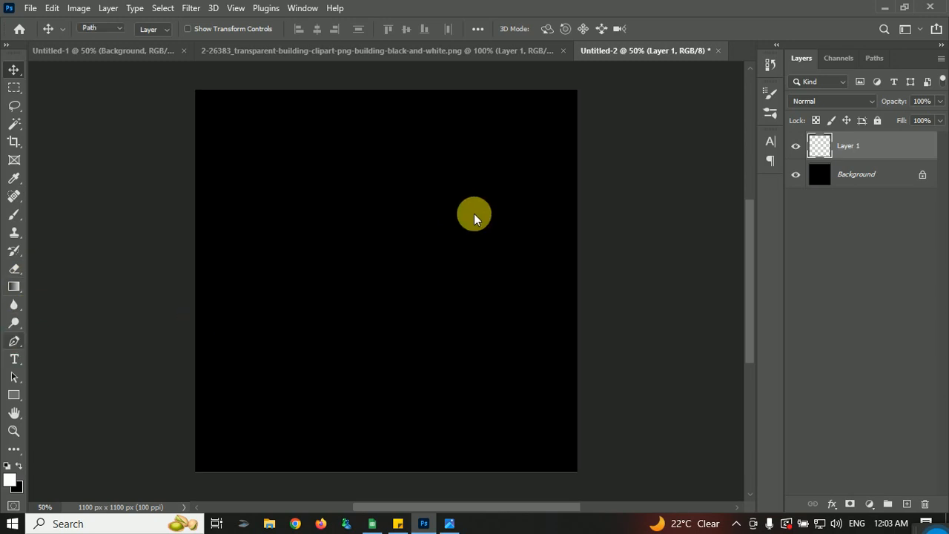
pyautogui.click(97, 341)
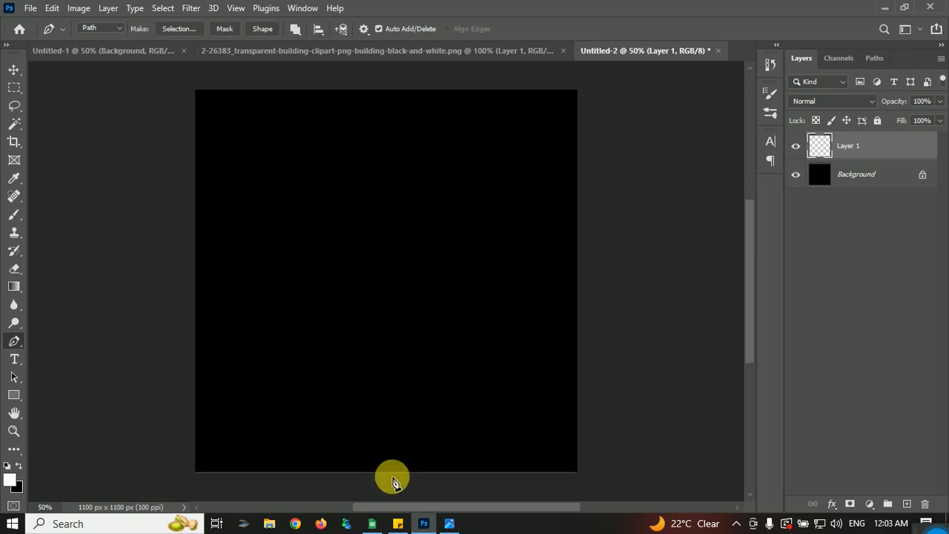
pyautogui.click(381, 449)
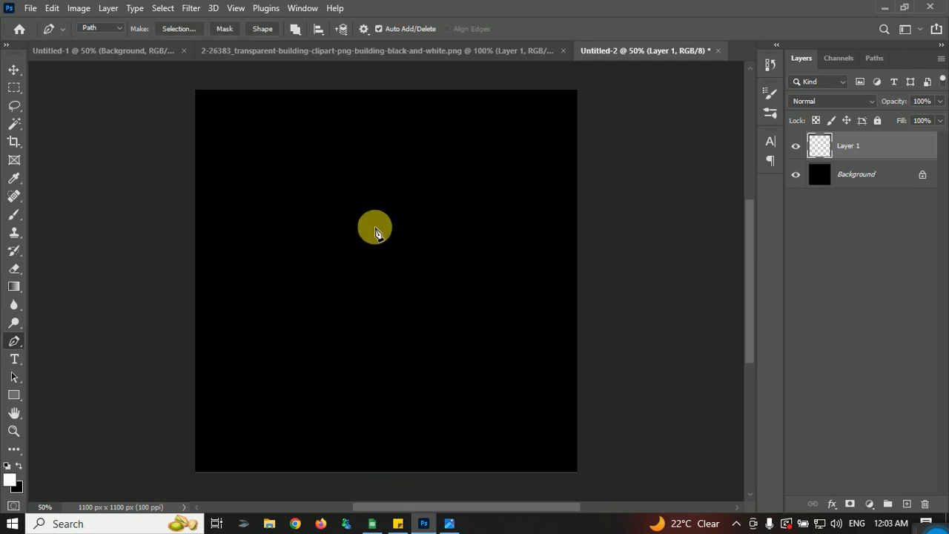
# Activate the Brush tool with the Kyle's Spatter Brushes pressure control preset
pyautogui.click(19, 218)
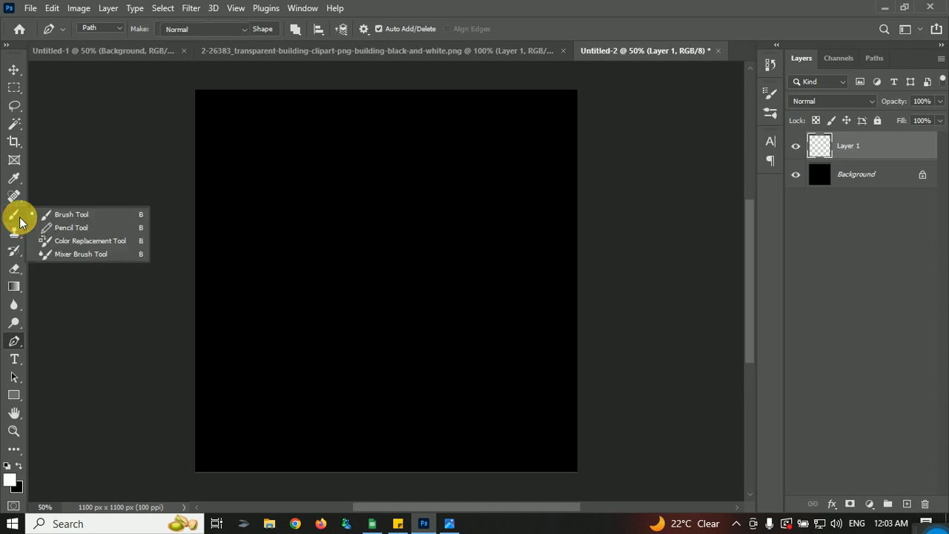
pyautogui.click(72, 216)
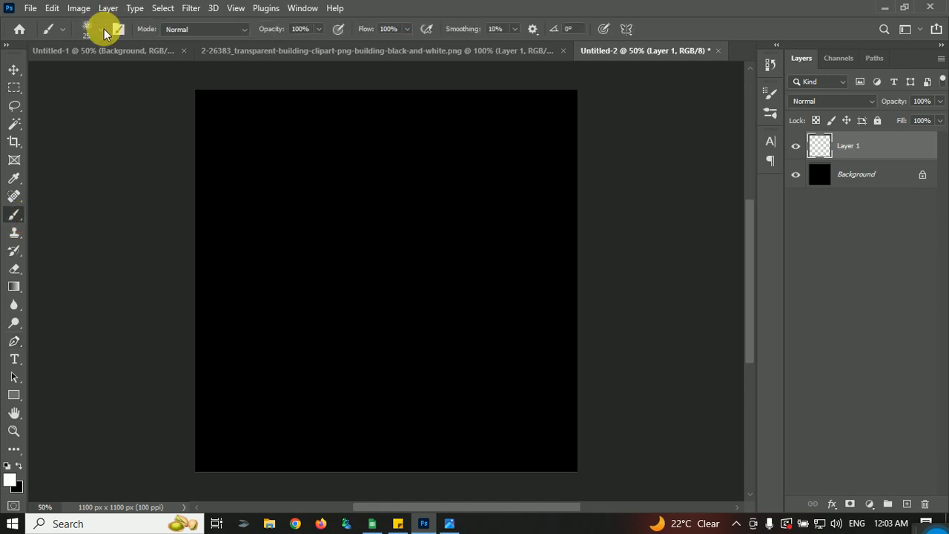
pyautogui.click(102, 29)
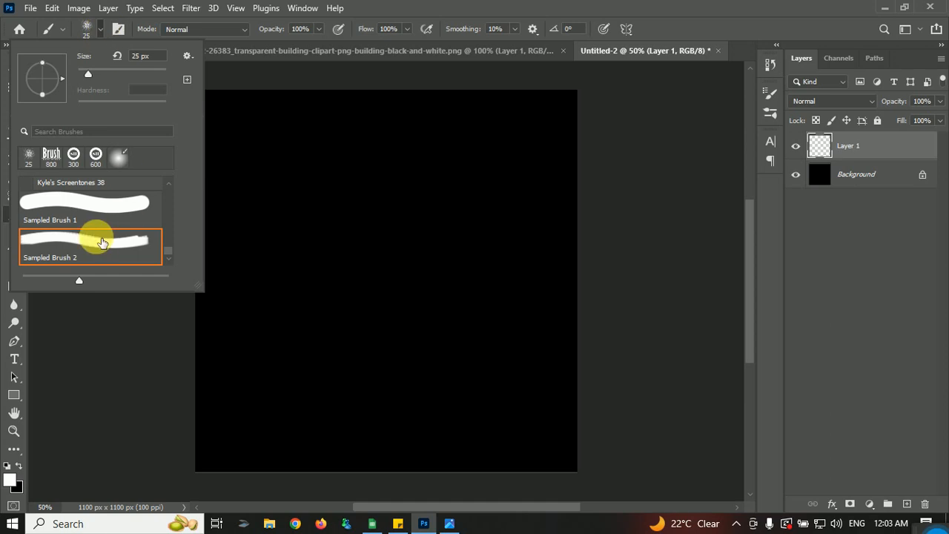
pyautogui.scroll(-5, 166, 250)
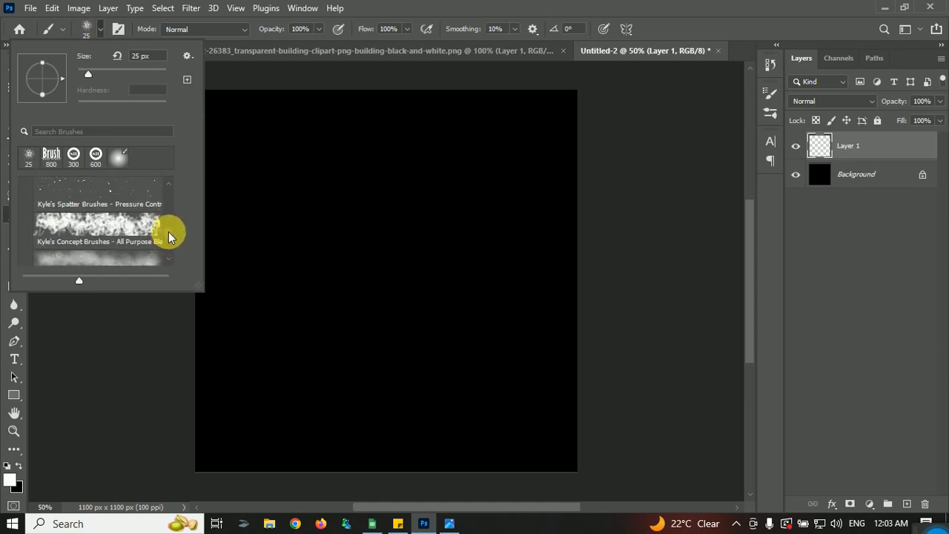
pyautogui.click(137, 232)
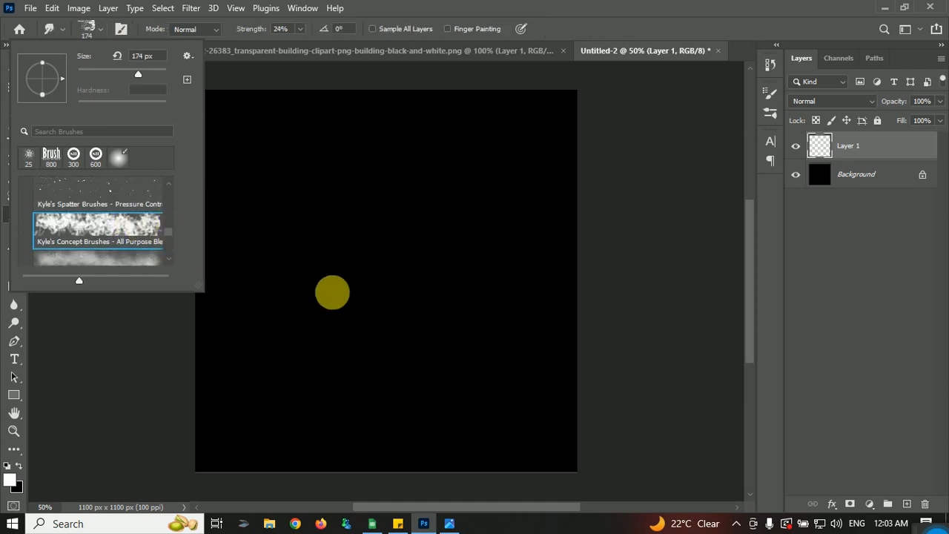
pyautogui.click(124, 194)
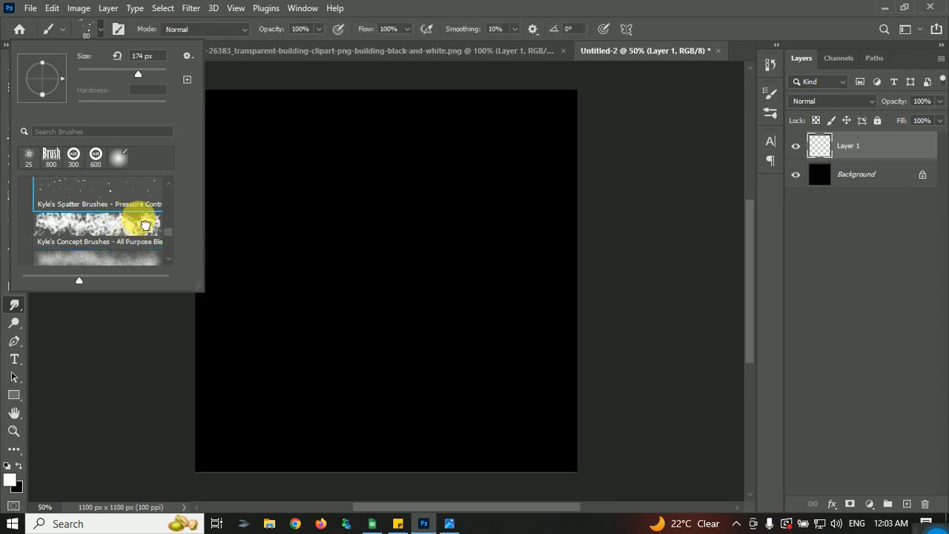
# Change the brush tip shape to the 25 px textured tip in Brush Settings
pyautogui.click(119, 31)
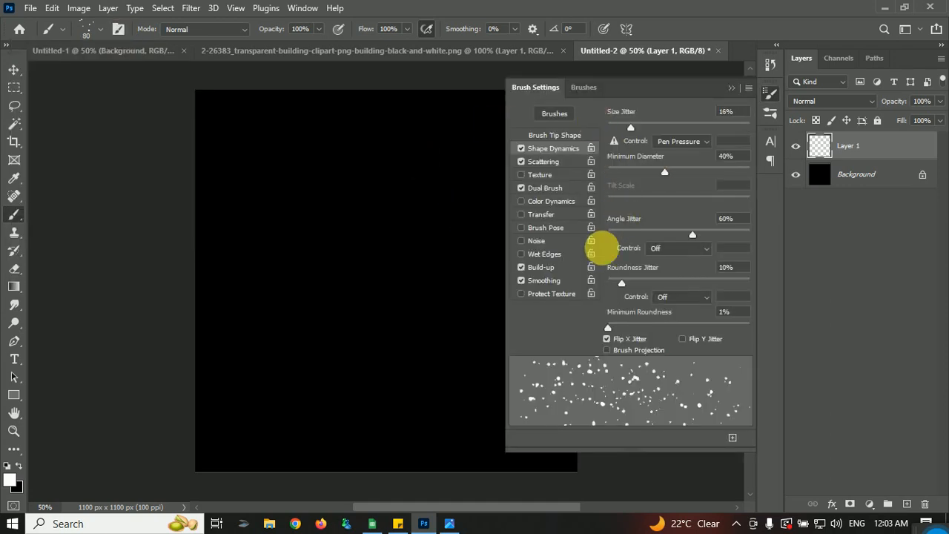
pyautogui.click(542, 137)
pyautogui.scroll(2, 690, 154)
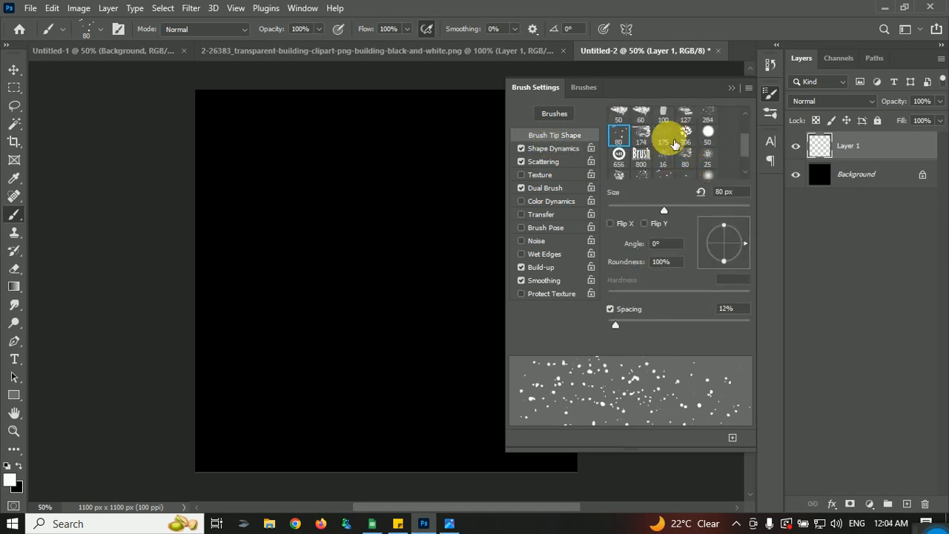
pyautogui.scroll(2, 675, 142)
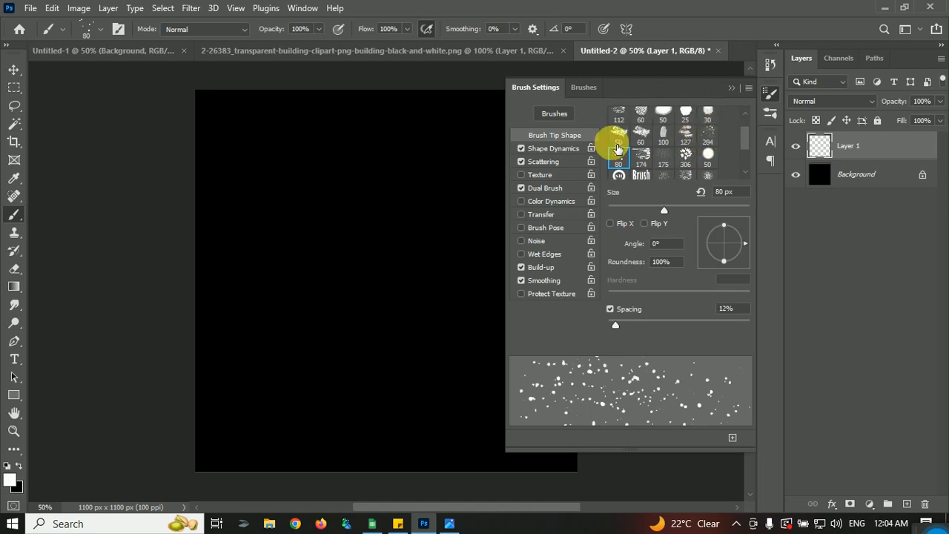
pyautogui.scroll(-1, 672, 153)
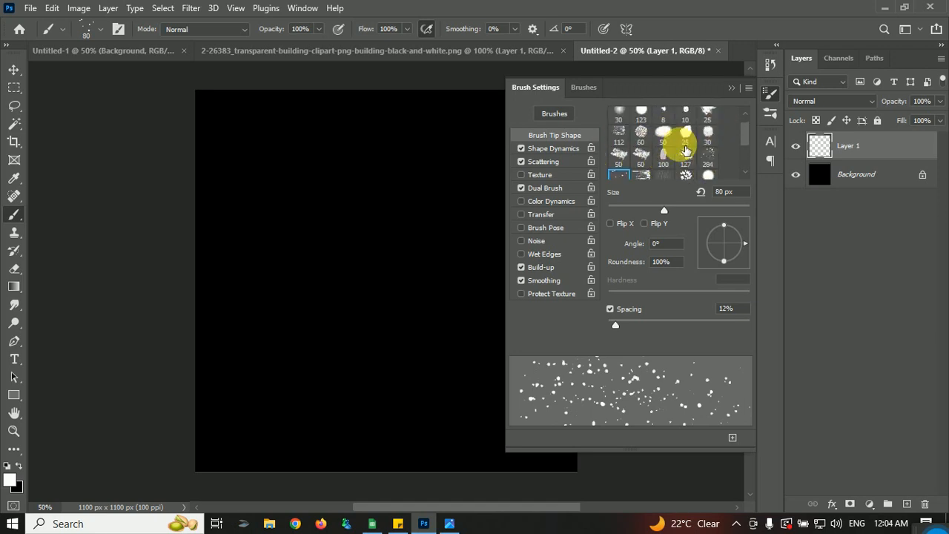
pyautogui.scroll(-1, 688, 153)
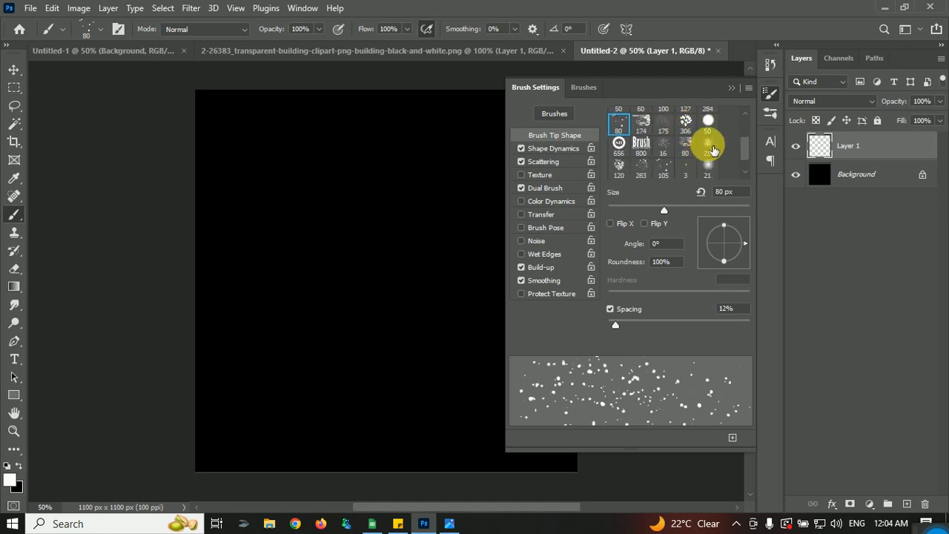
pyautogui.click(714, 151)
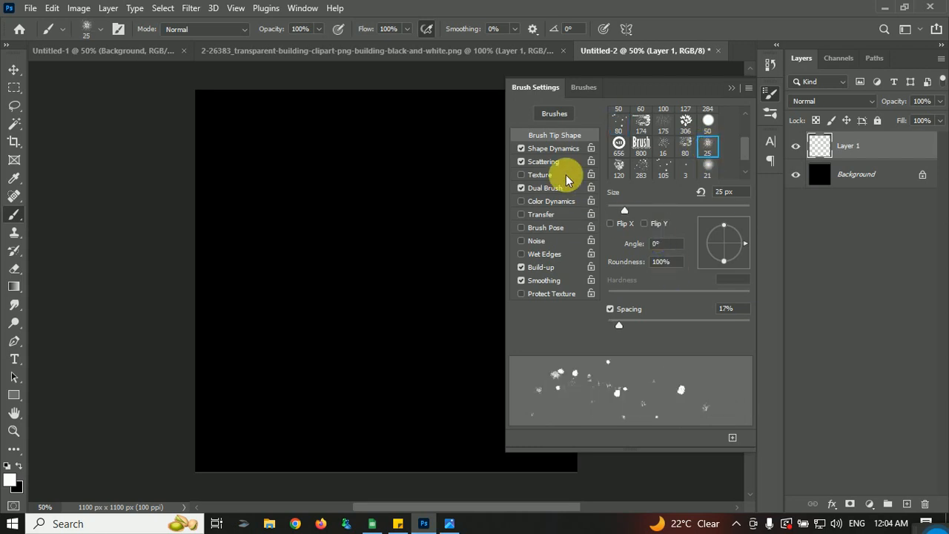
# In the brush's Shape Dynamics, set Size Jitter to 100% and slightly lower the Minimum Diameter and Angle Jitter
pyautogui.click(562, 148)
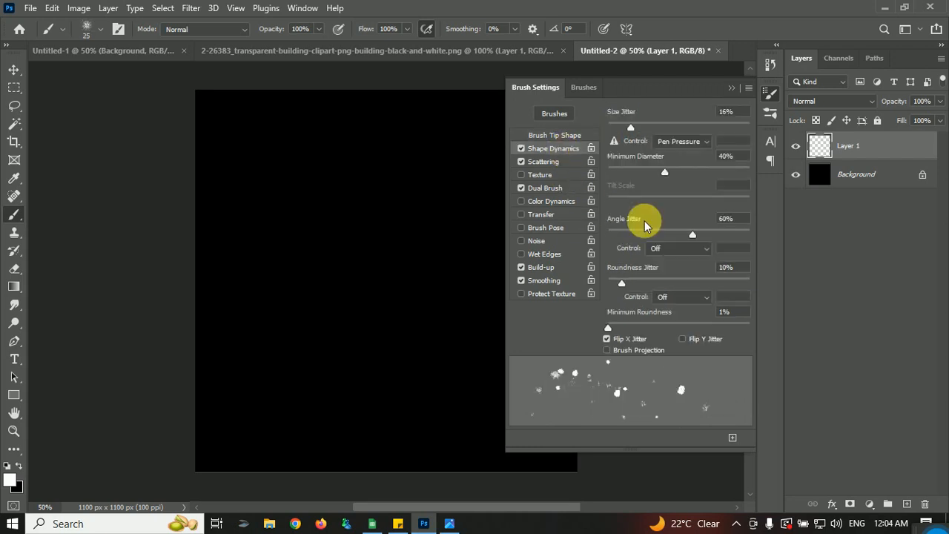
pyautogui.moveTo(633, 129); pyautogui.dragTo(762, 124)
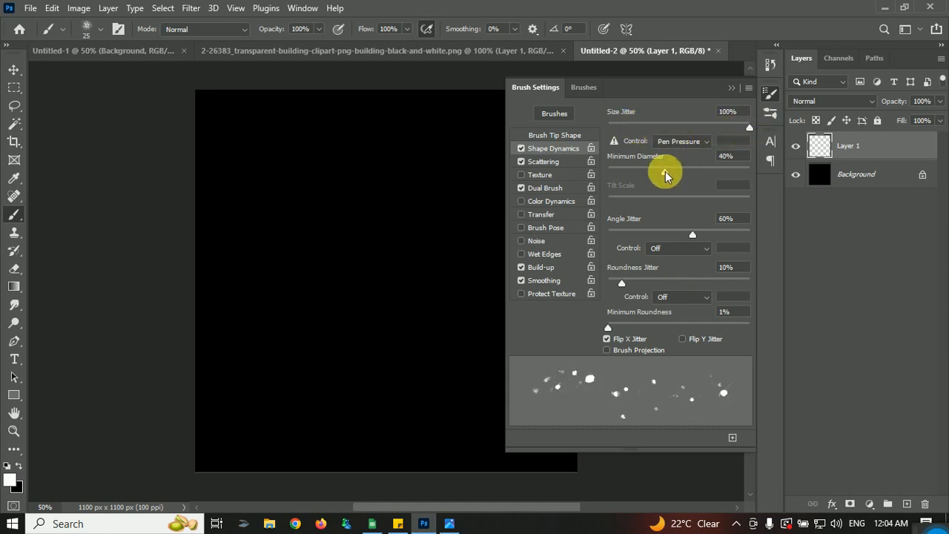
pyautogui.moveTo(665, 172); pyautogui.dragTo(653, 173)
pyautogui.moveTo(690, 236); pyautogui.dragTo(683, 235)
# Set the brush's Scattering count to 14 and close the brush settings
pyautogui.click(558, 163)
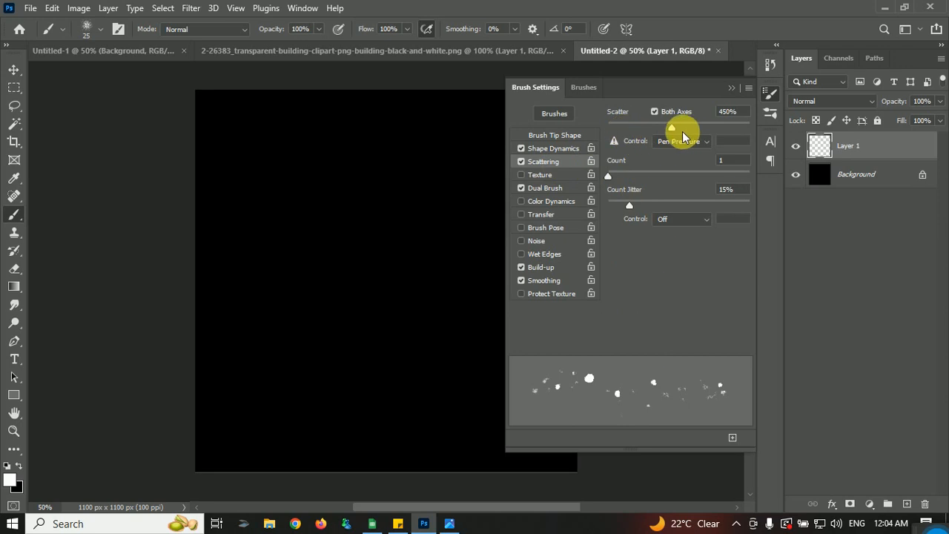
pyautogui.moveTo(653, 180); pyautogui.dragTo(735, 197)
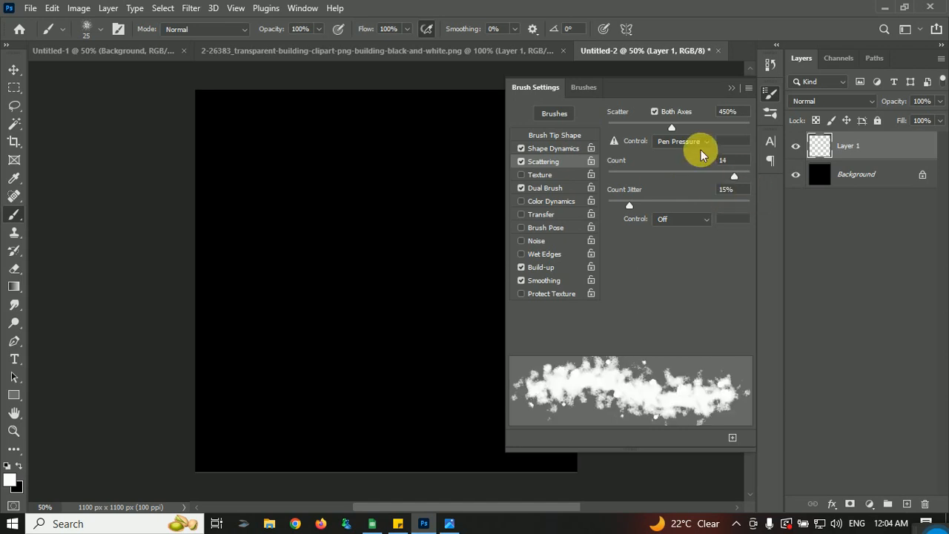
pyautogui.click(730, 89)
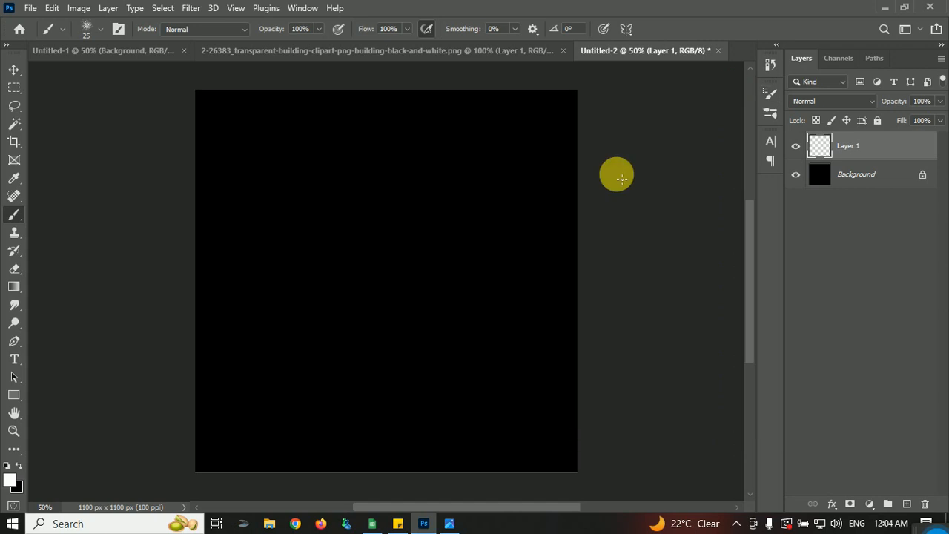
# Draw a straight vertical Pen path down the middle of the canvas and stroke it with the white Brush, Simulate Pressure enabled
pyautogui.click(20, 341)
pyautogui.click(75, 342)
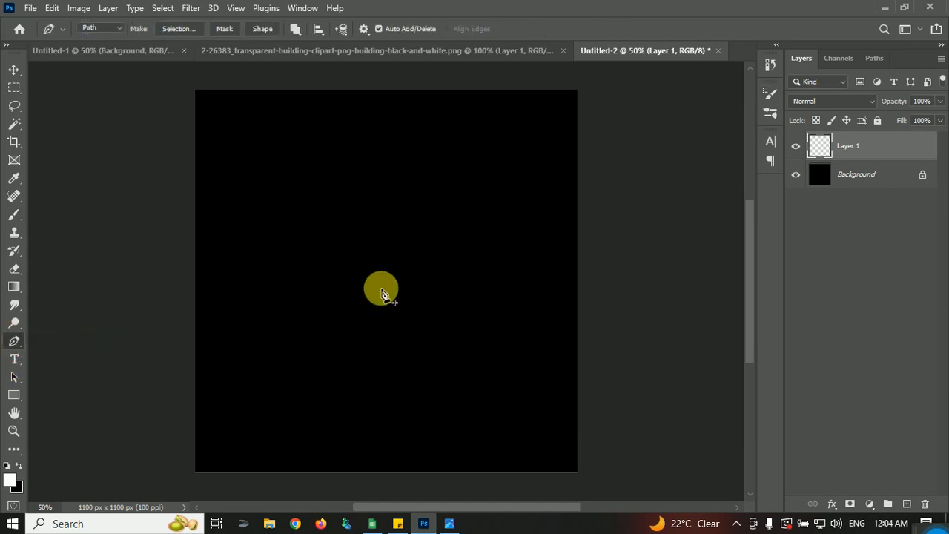
pyautogui.rightClick(402, 247)
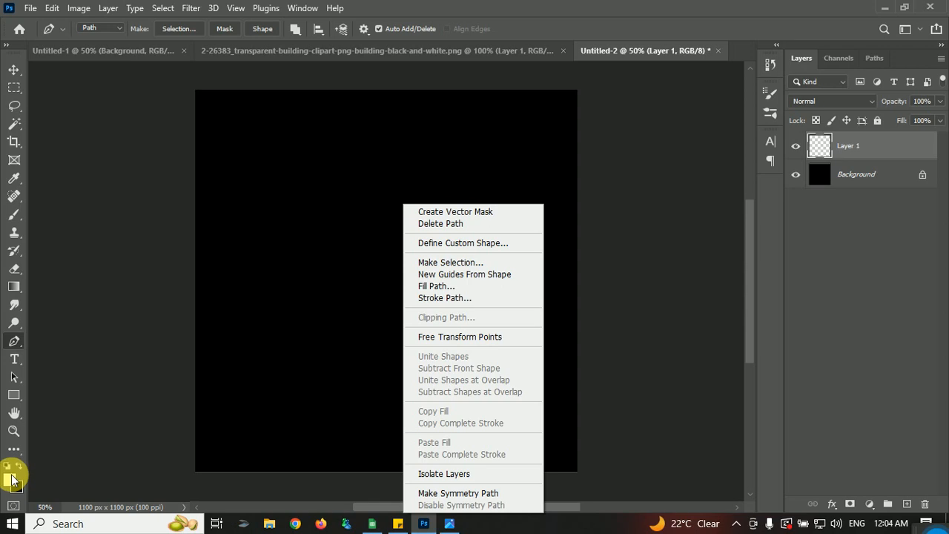
pyautogui.click(465, 299)
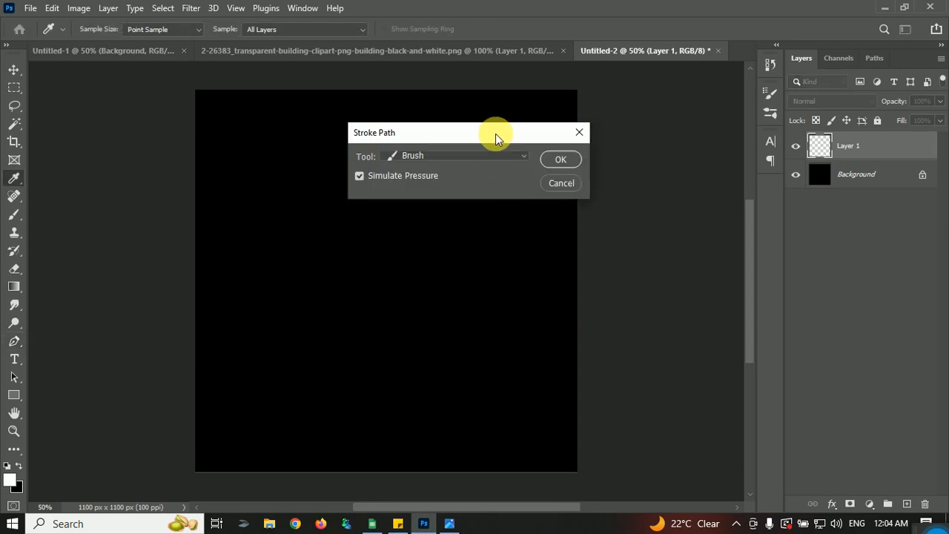
pyautogui.moveTo(495, 138); pyautogui.dragTo(509, 145)
pyautogui.click(520, 164)
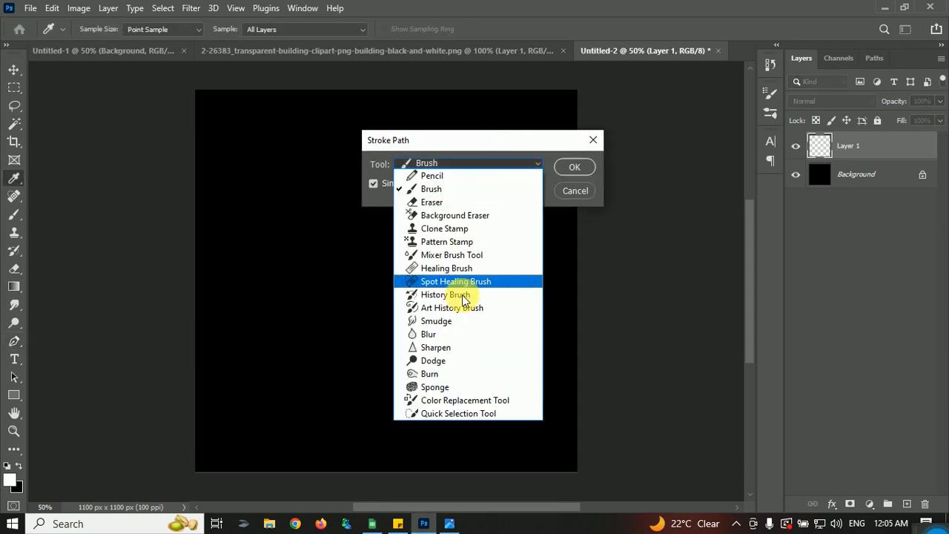
pyautogui.click(433, 190)
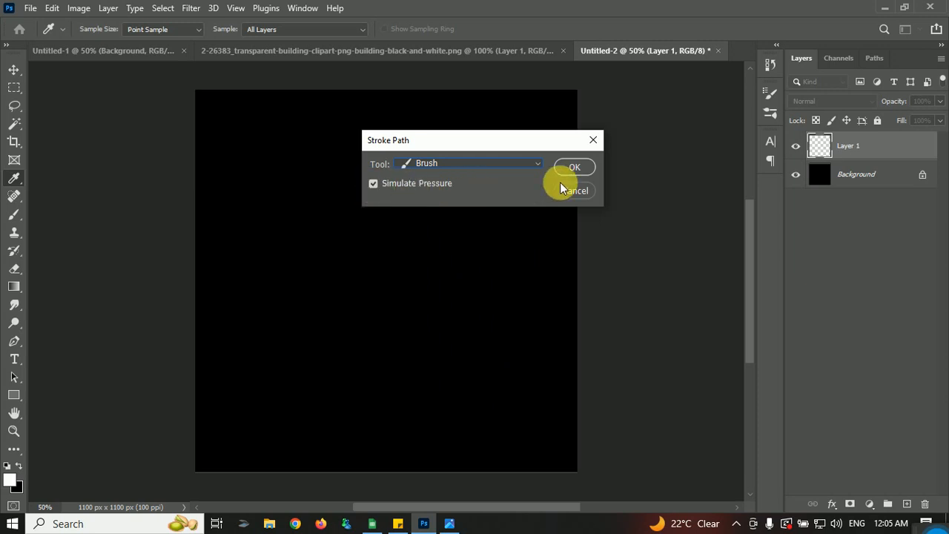
pyautogui.click(583, 168)
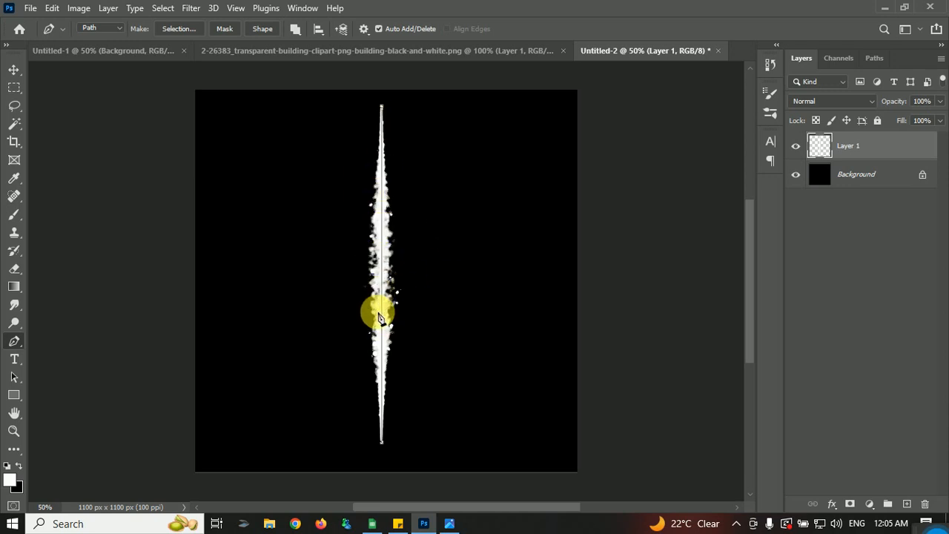
# Delete the path and apply the Wind filter to the white stroke with Method Wind and Direction From the Right
pyautogui.rightClick(412, 243)
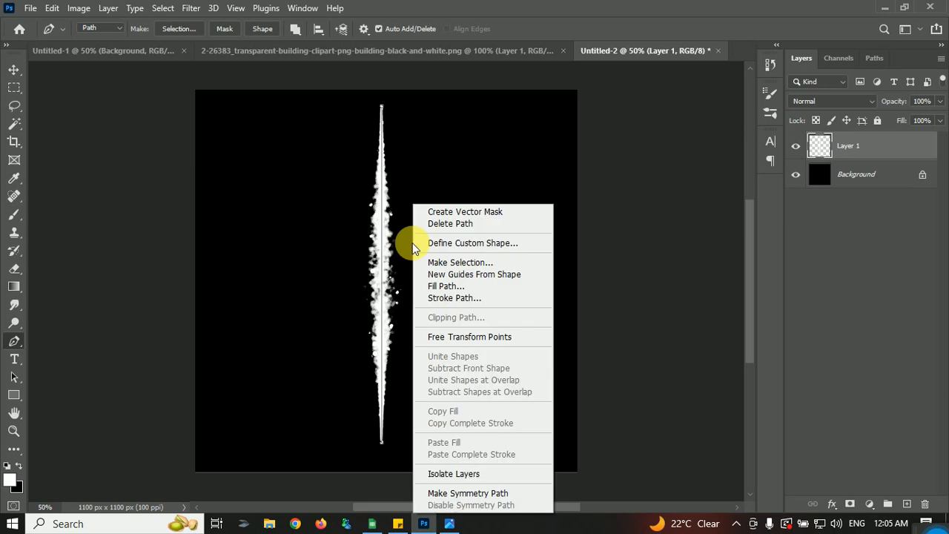
pyautogui.click(465, 224)
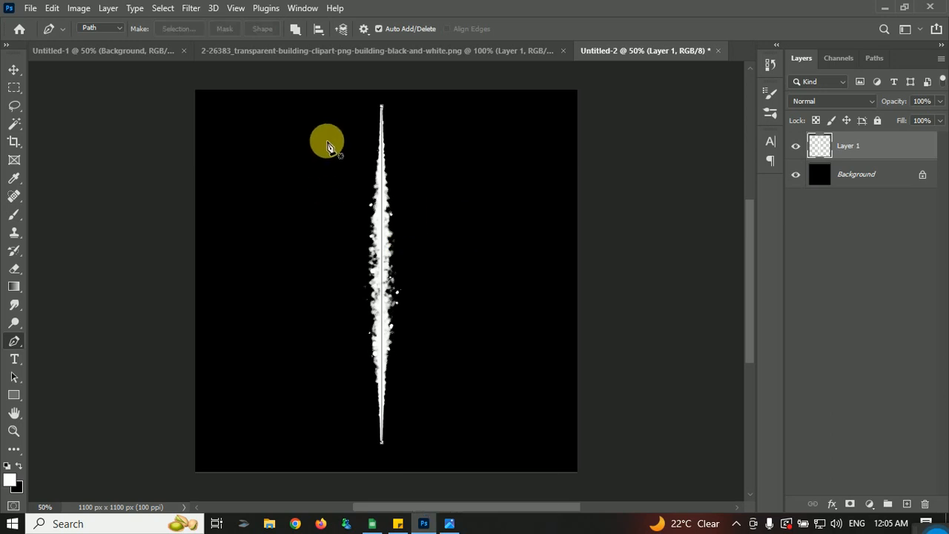
pyautogui.click(193, 9)
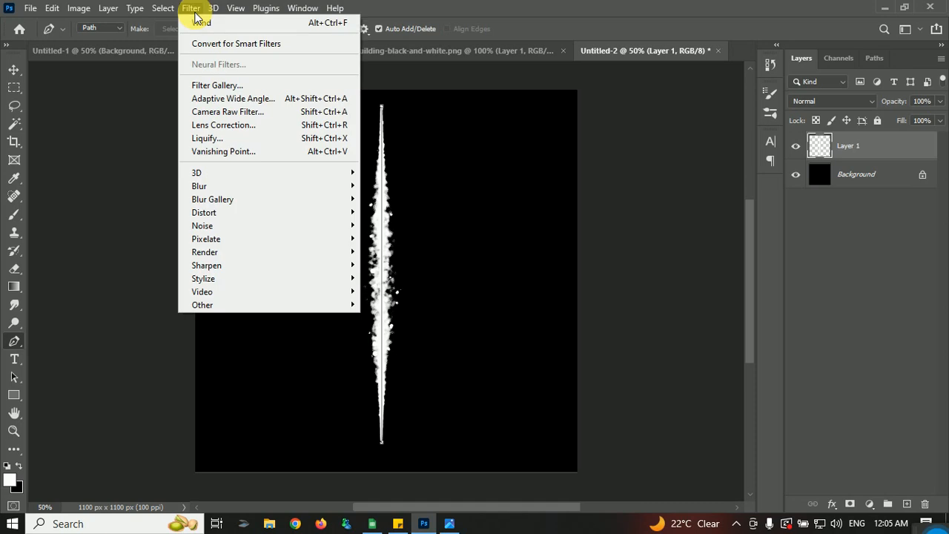
pyautogui.moveTo(249, 279)
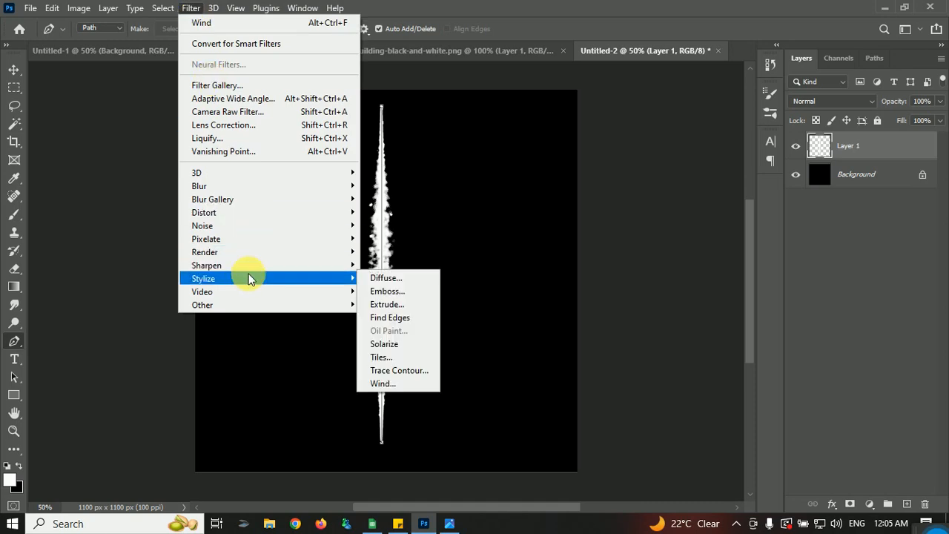
pyautogui.click(385, 383)
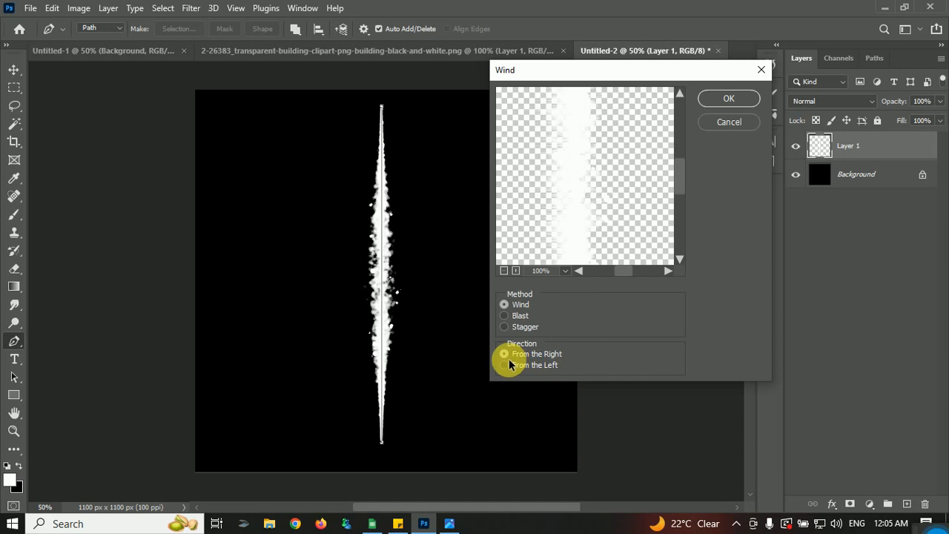
pyautogui.click(721, 101)
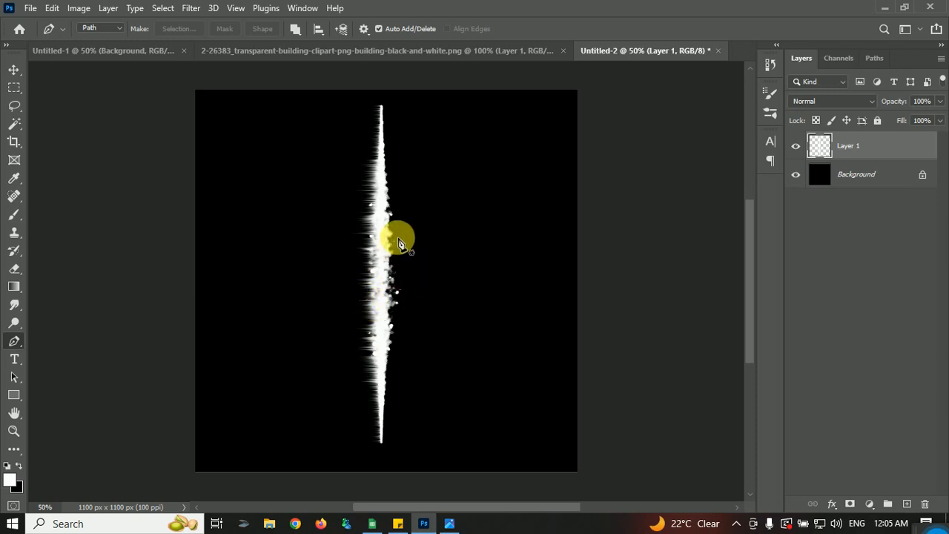
# Repeat the Wind filter several times to lengthen the stroke's horizontal streaks, and undo the last excess repetition
pyautogui.click(190, 9)
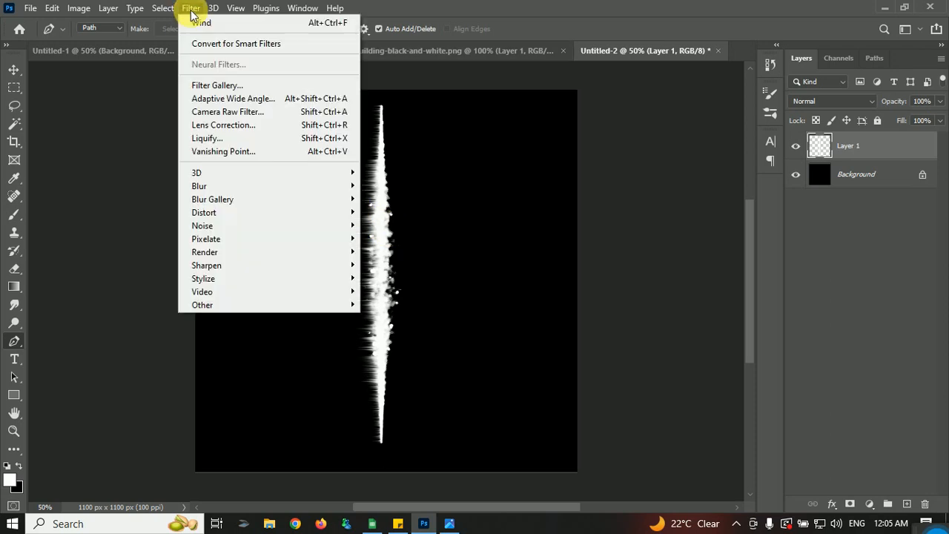
pyautogui.click(230, 25)
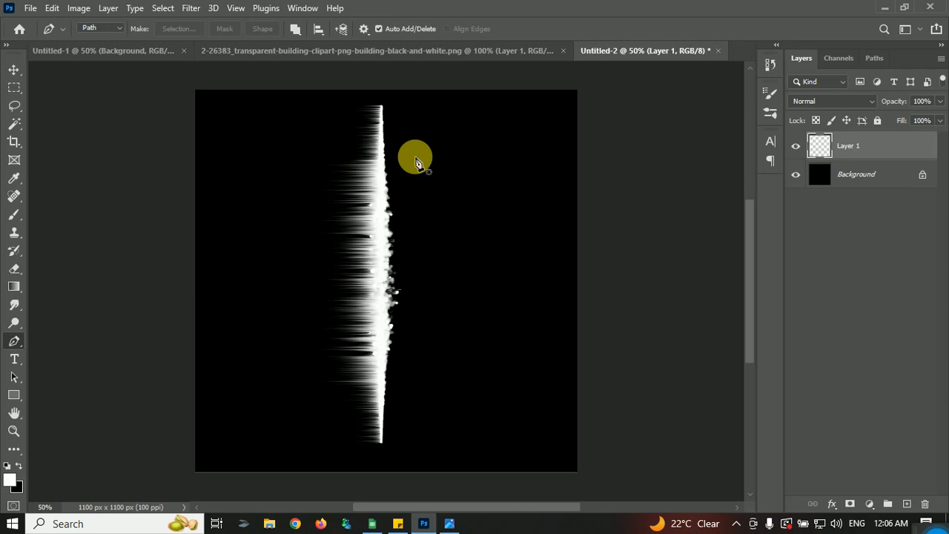
pyautogui.hotkey('ctrl', 'alt', 'f')
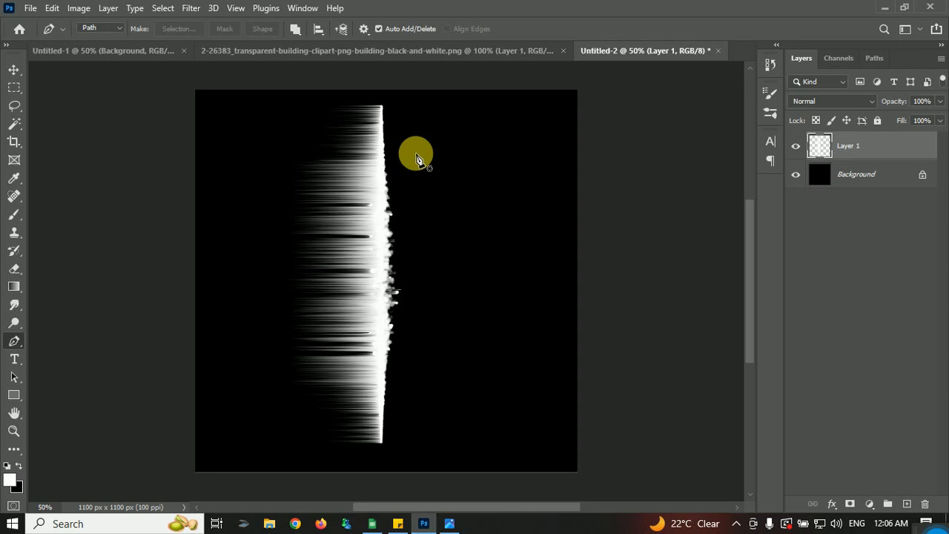
pyautogui.hotkey('ctrl', 'z')
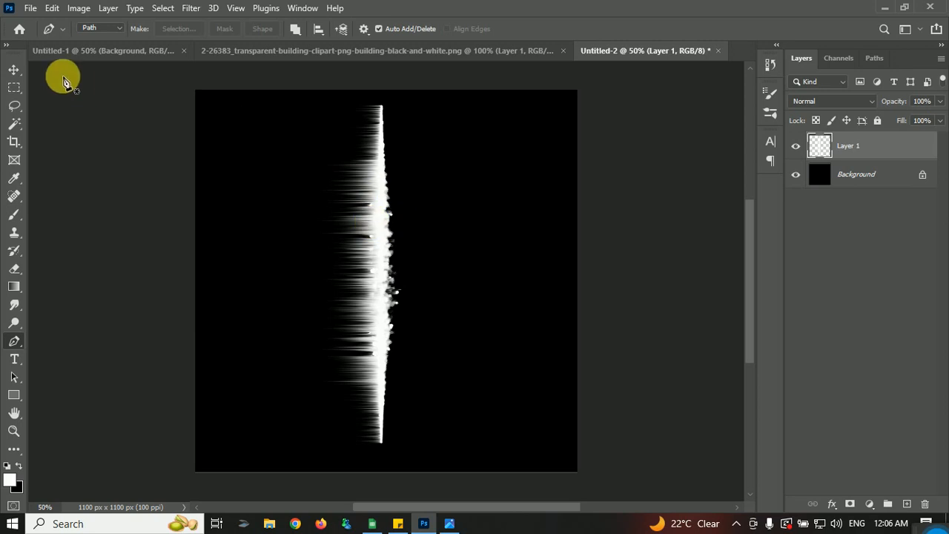
# Transform the streaked stroke: rotate it -90°, center it horizontally on the canvas and stretch its streaks downward to 230.33% width
pyautogui.click(11, 72)
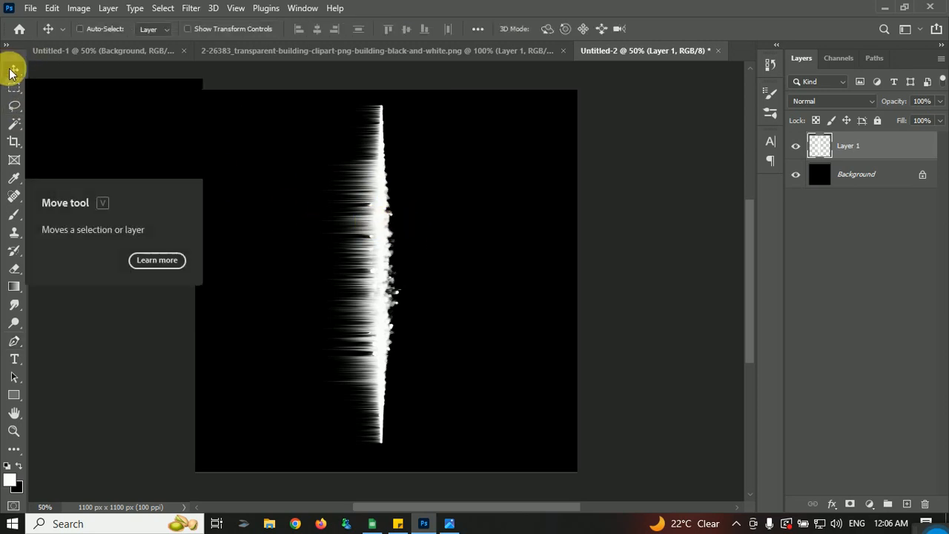
pyautogui.hotkey('ctrl', 't')
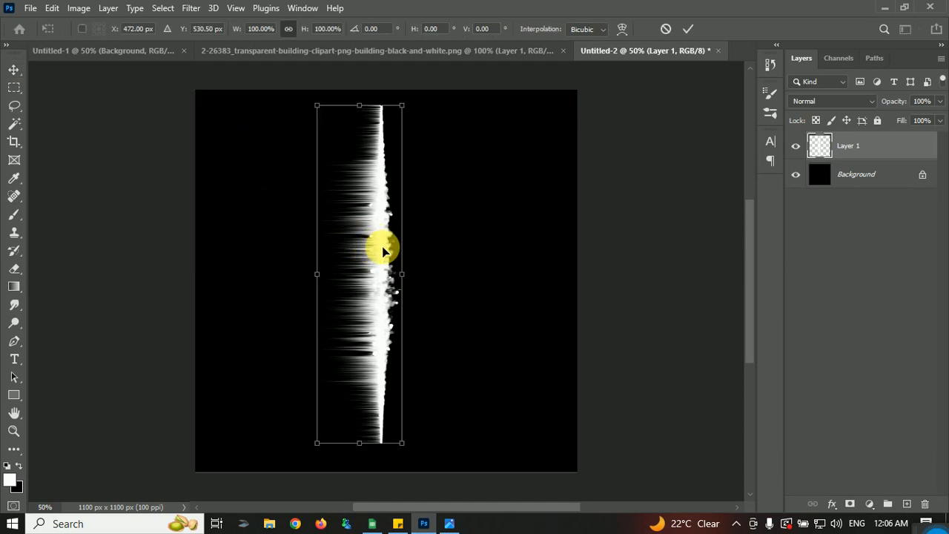
pyautogui.moveTo(426, 456); pyautogui.dragTo(560, 191)
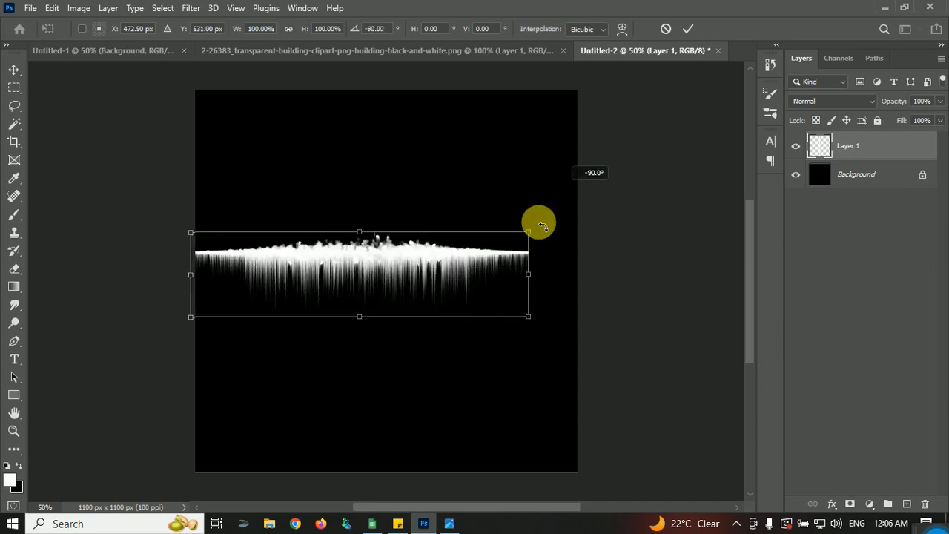
pyautogui.moveTo(462, 260); pyautogui.dragTo(481, 259)
pyautogui.moveTo(398, 331)
pyautogui.mouseDown()
pyautogui.moveTo(399, 380)
pyautogui.moveTo(399, 331)
pyautogui.mouseUp()
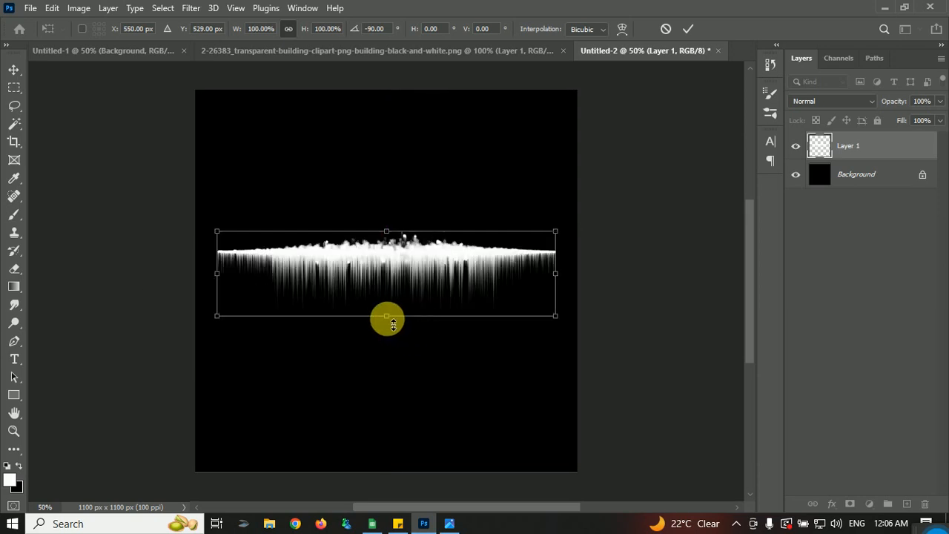
pyautogui.moveTo(396, 368); pyautogui.dragTo(394, 426)
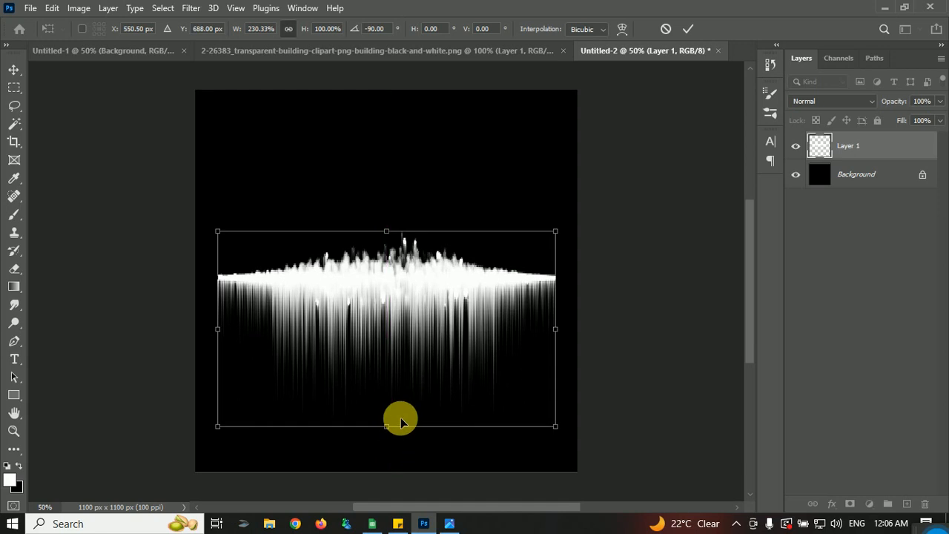
pyautogui.press('Return')
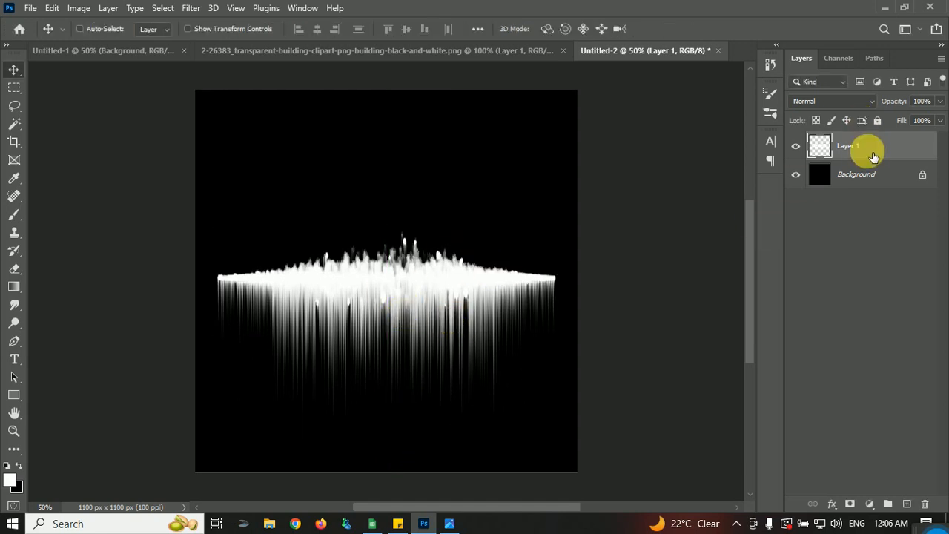
# Add a new layer above the streaked stroke, activate the Gradient tool and browse its presets to Legacy Gradients
pyautogui.click(906, 504)
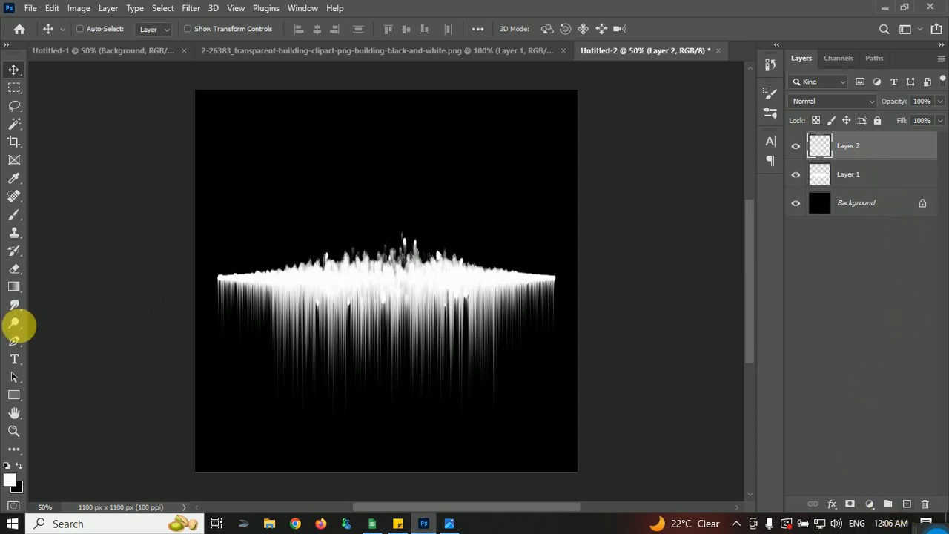
pyautogui.click(15, 290)
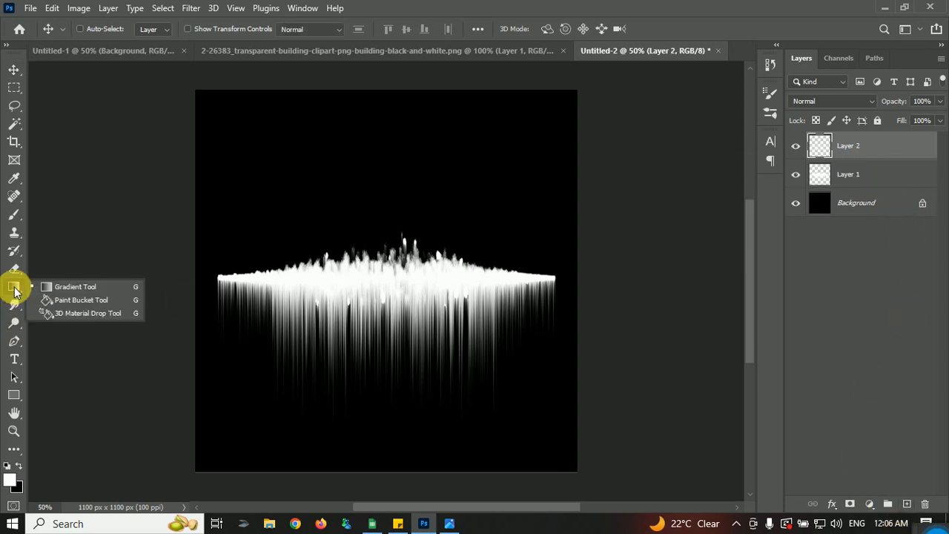
pyautogui.click(64, 293)
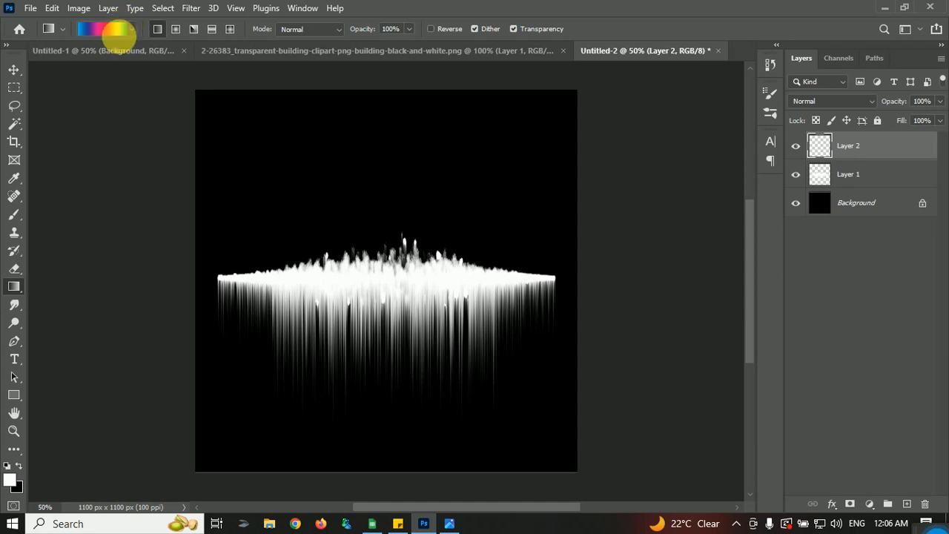
pyautogui.click(131, 30)
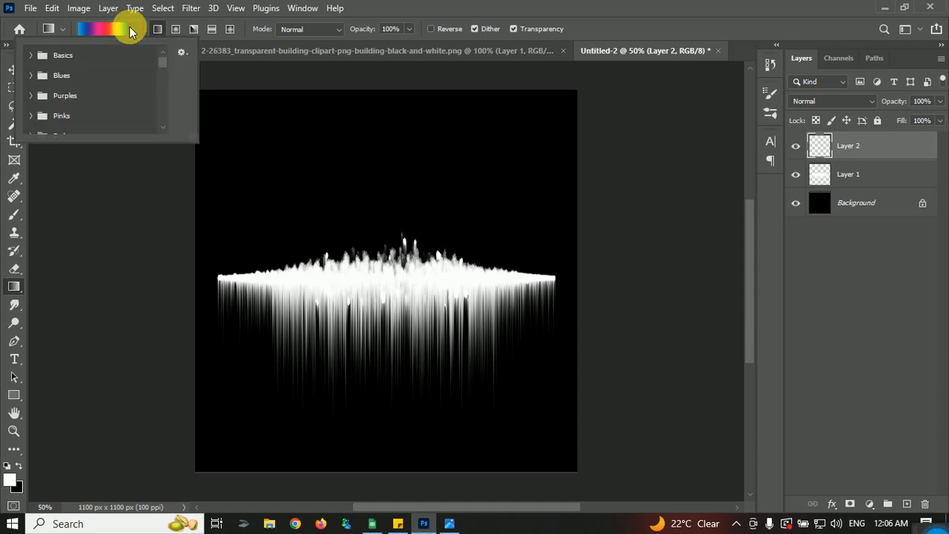
pyautogui.moveTo(162, 59); pyautogui.dragTo(163, 123)
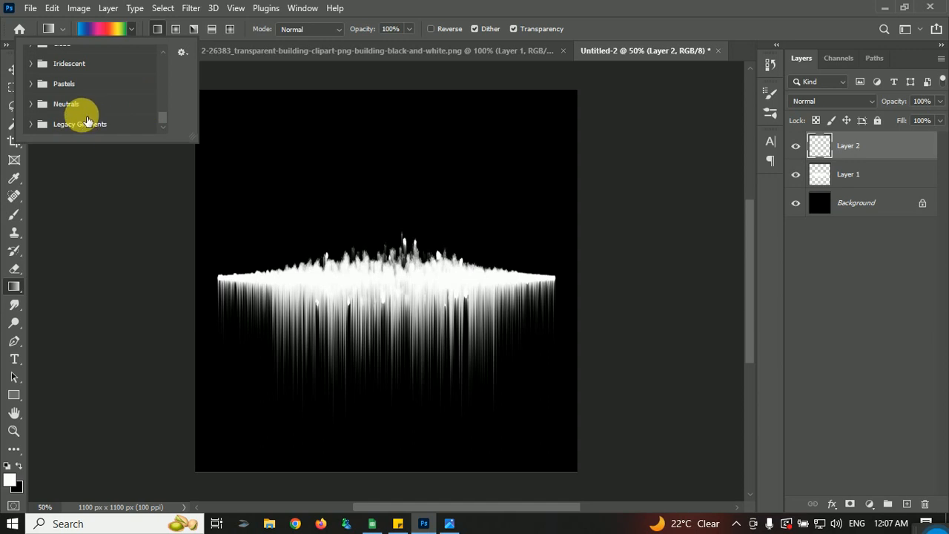
# Examine the Gradients panel's options for the Legacy Gradients set, then close the panel
pyautogui.click(299, 11)
pyautogui.click(300, 10)
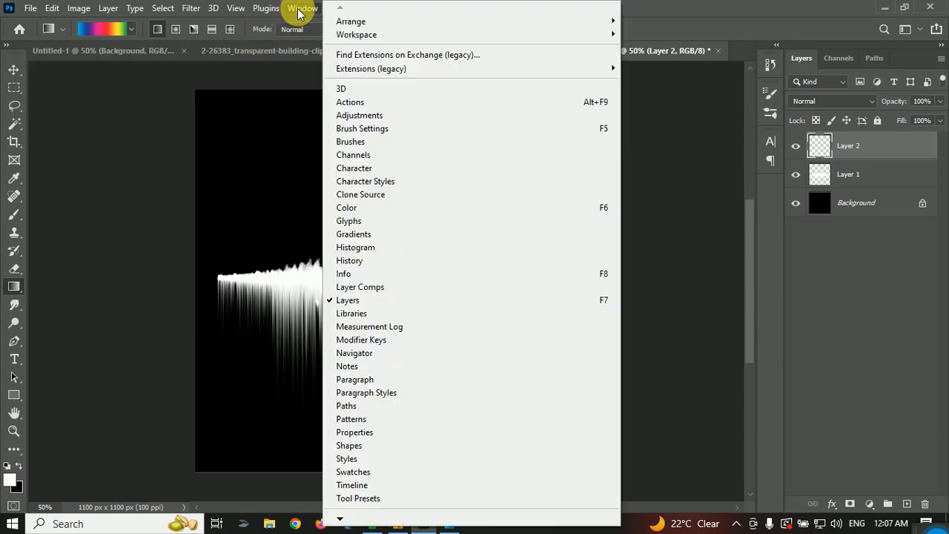
pyautogui.click(355, 234)
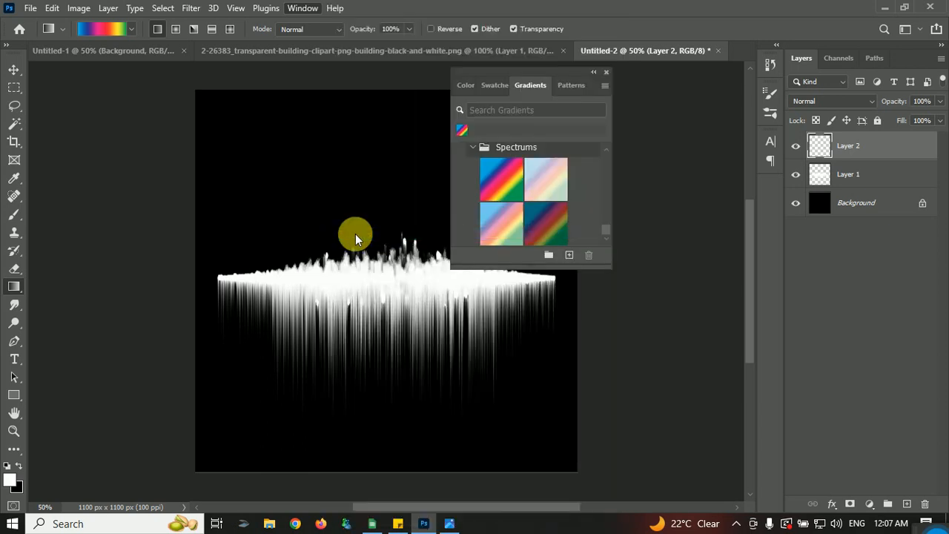
pyautogui.moveTo(542, 79); pyautogui.dragTo(573, 77)
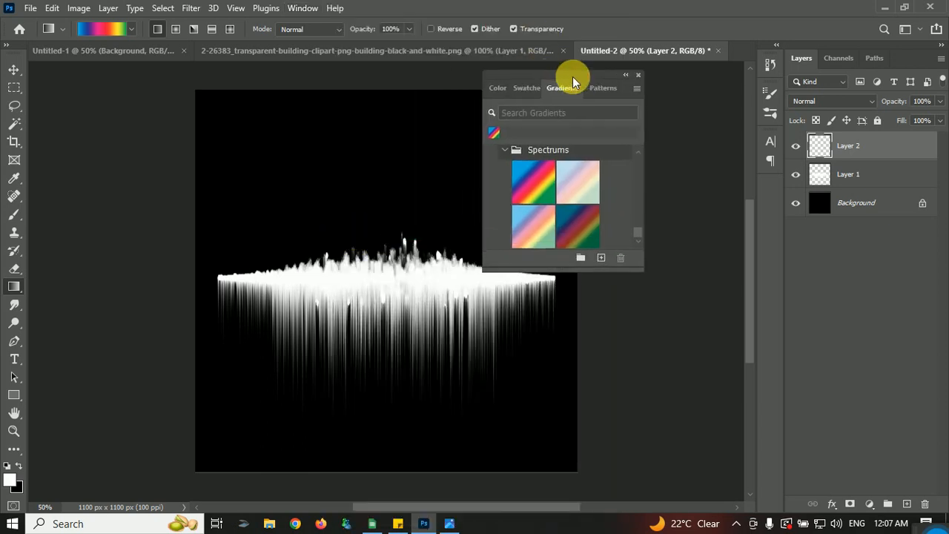
pyautogui.click(637, 90)
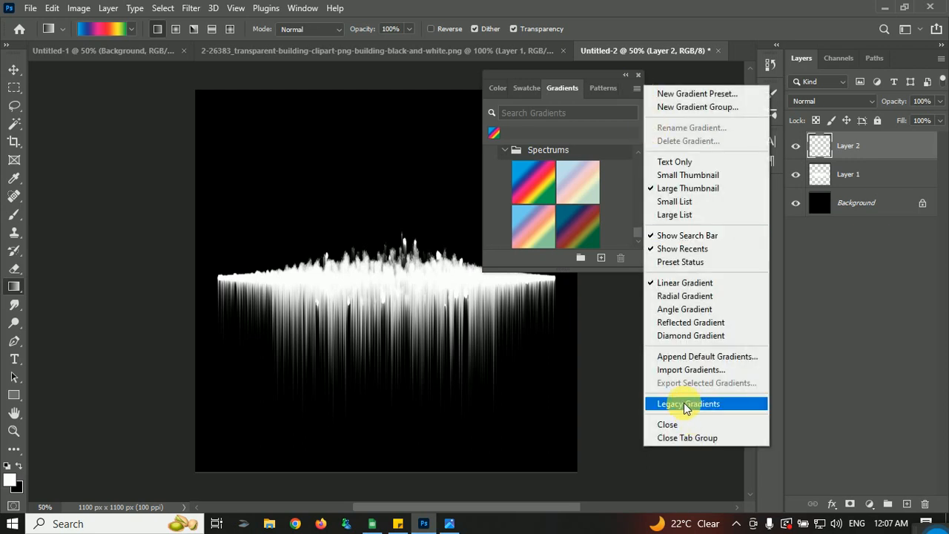
pyautogui.click(626, 186)
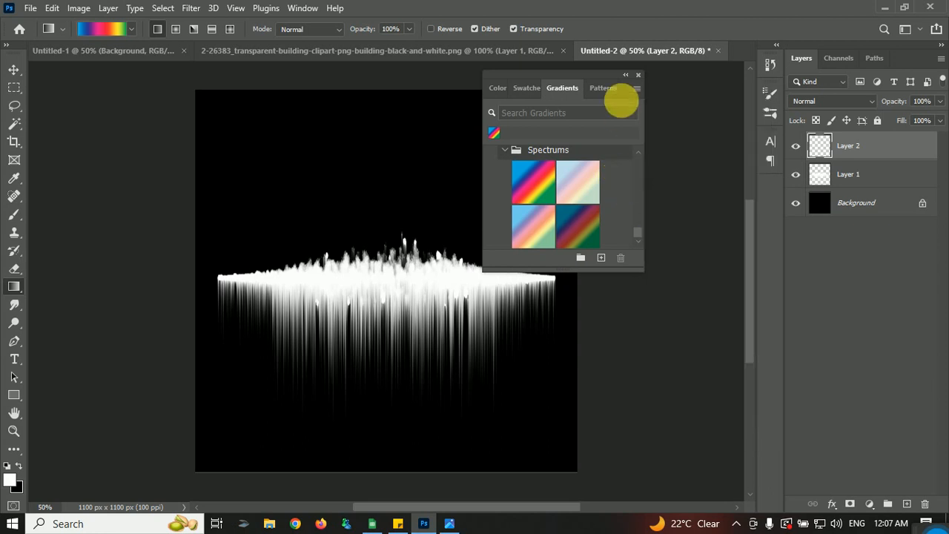
pyautogui.click(638, 75)
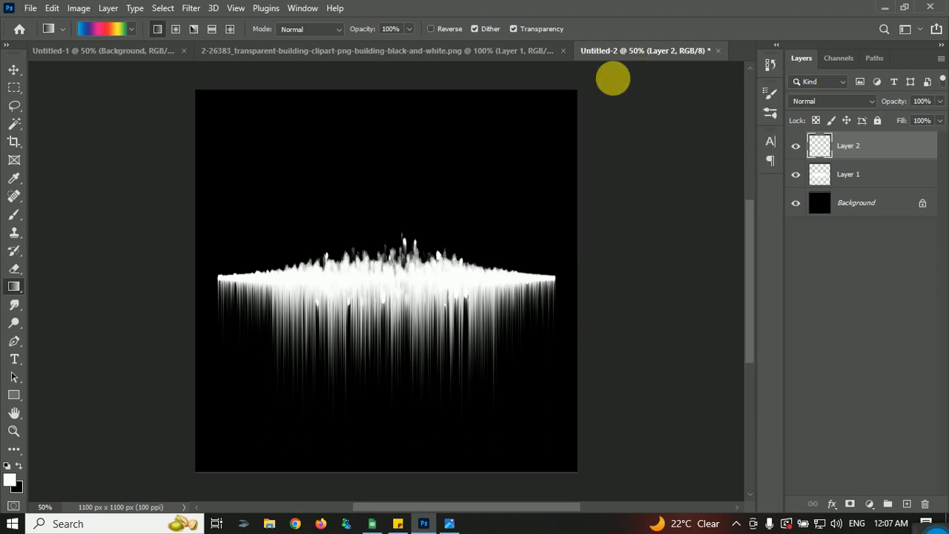
# Expand the Spectrums group within Legacy Gradients and use its first rainbow preset for the gradient
pyautogui.click(132, 29)
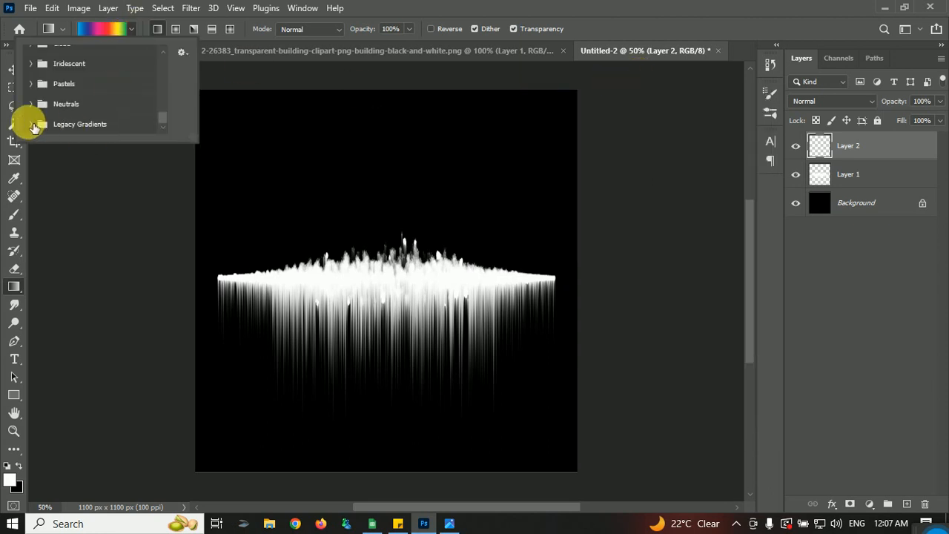
pyautogui.click(31, 126)
pyautogui.moveTo(164, 107); pyautogui.dragTo(165, 129)
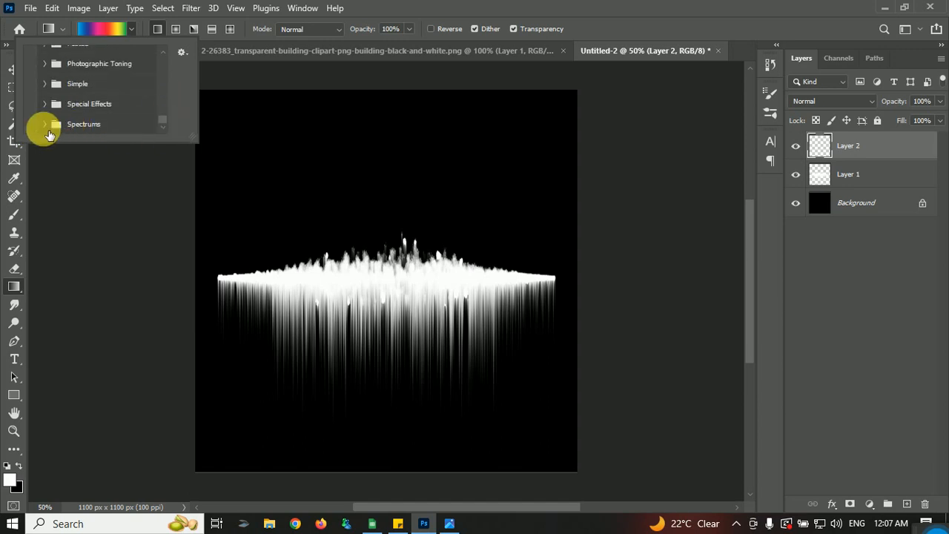
pyautogui.click(45, 125)
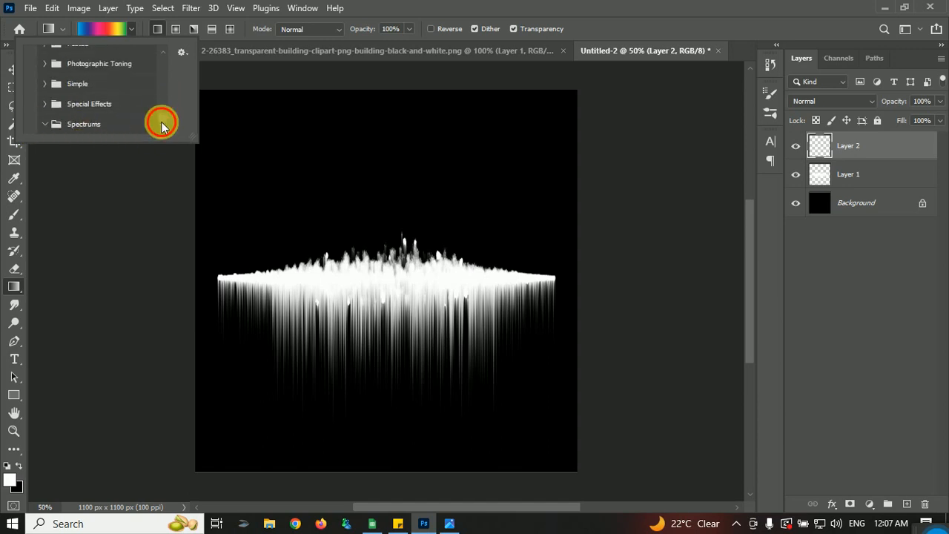
pyautogui.moveTo(159, 118); pyautogui.dragTo(159, 131)
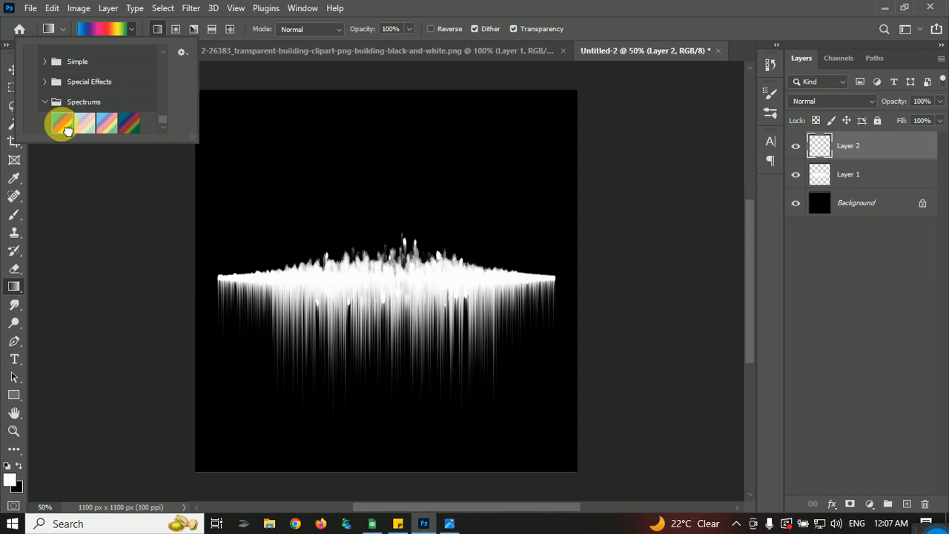
pyautogui.click(590, 18)
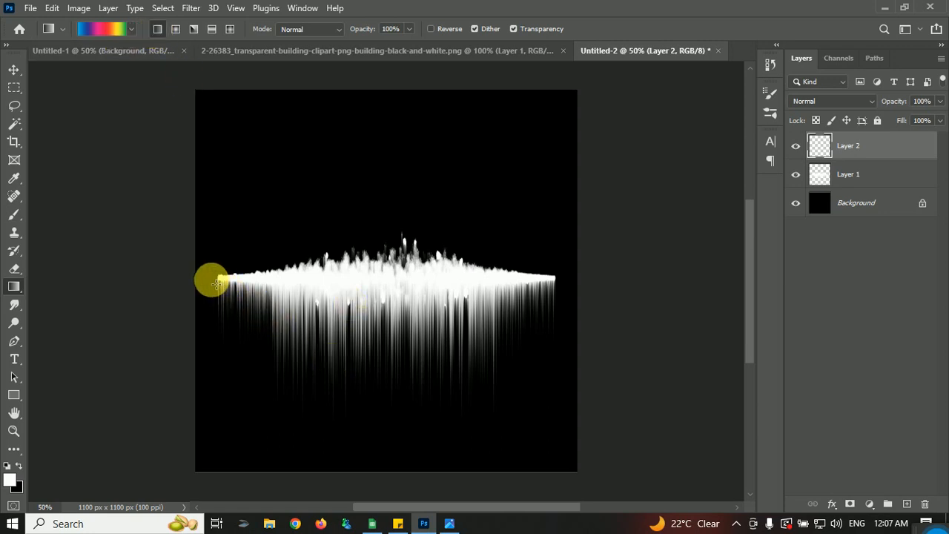
# Draw a horizontal linear rainbow gradient on the new layer between the streaked shape's two ends and set its blend mode to Overlay
pyautogui.moveTo(213, 281); pyautogui.dragTo(564, 284)
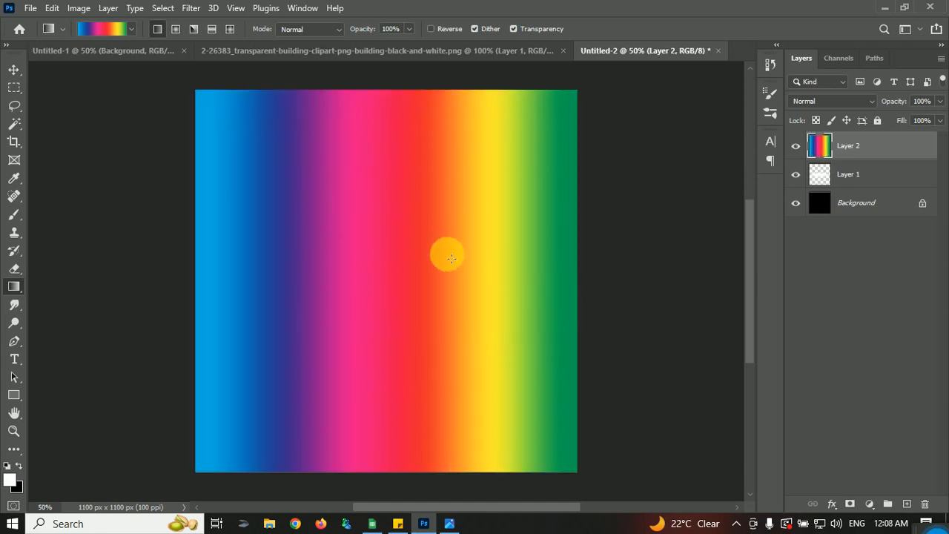
pyautogui.click(872, 102)
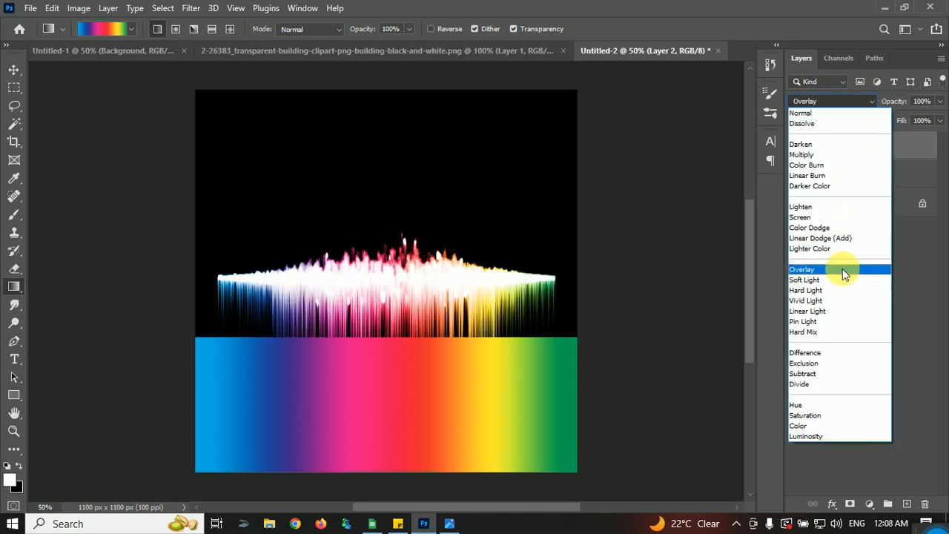
pyautogui.click(843, 271)
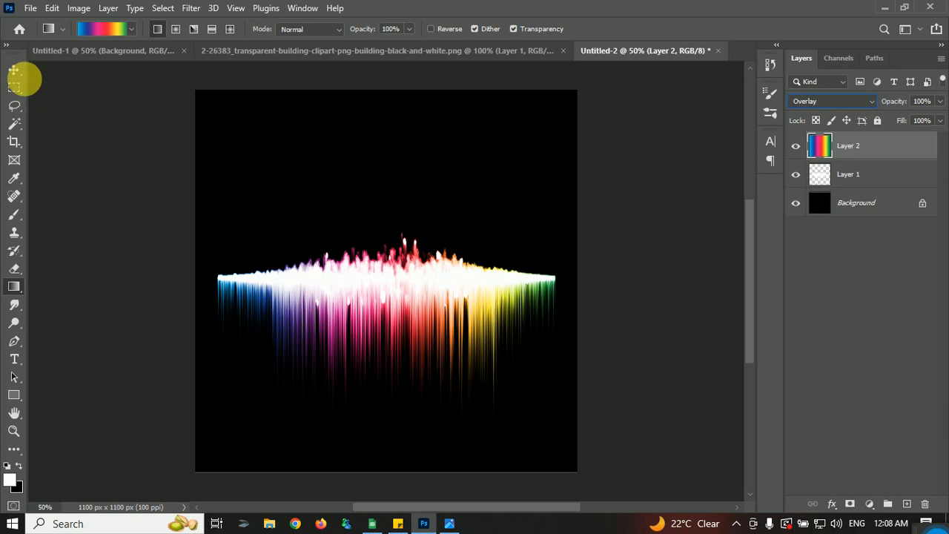
# Bring the black-and-white building skyline from the clipart document into Untitled-2 with the Move tool, standing on the streaked shape's upper edge
pyautogui.click(15, 72)
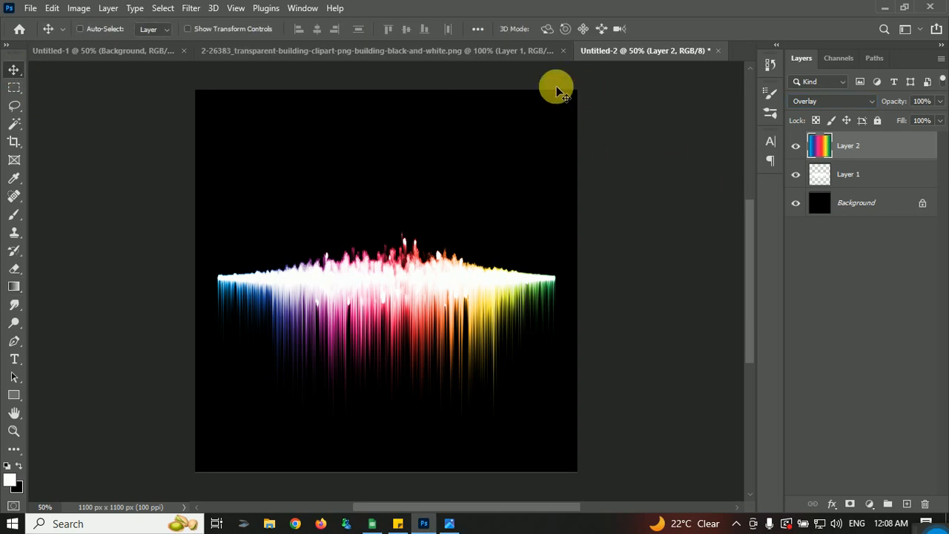
pyautogui.click(437, 52)
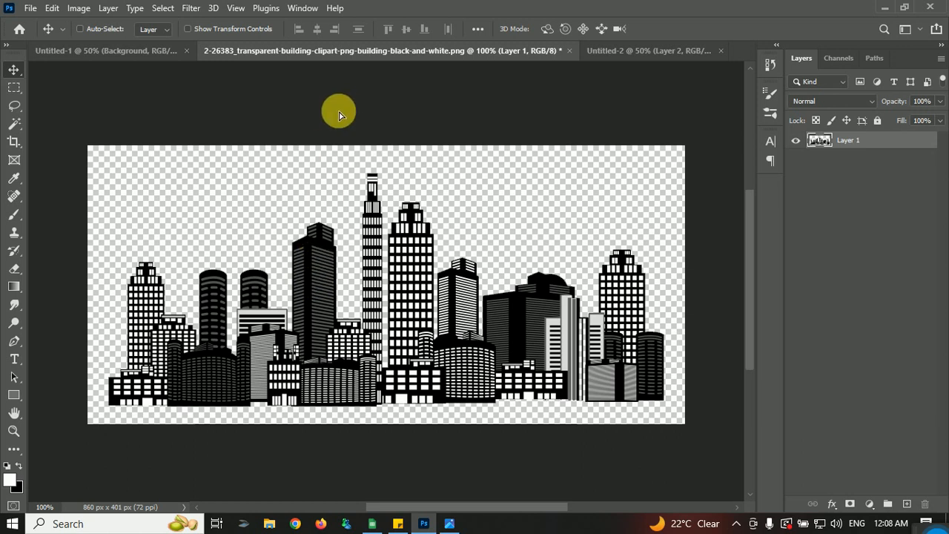
pyautogui.moveTo(565, 71); pyautogui.dragTo(396, 238)
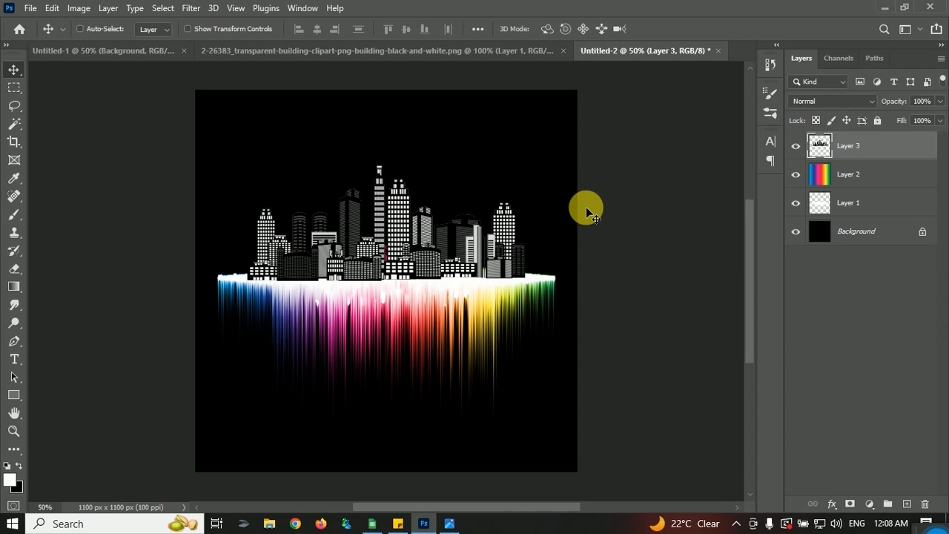
# Invert the skyline layer's colors and place it directly beneath the rainbow gradient layer
pyautogui.hotkey('ctrl', 'i')
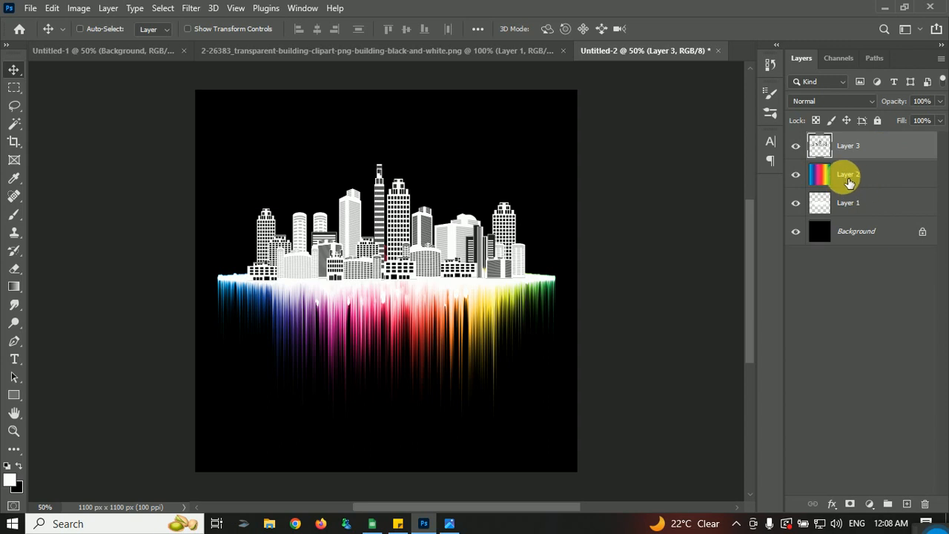
pyautogui.moveTo(873, 153); pyautogui.dragTo(889, 194)
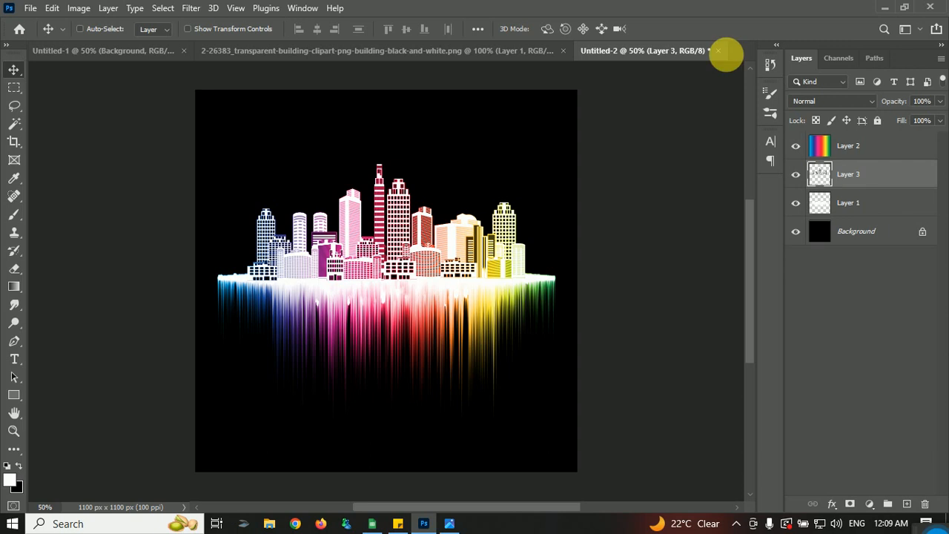
# Compare the artwork with the finished skyline in Untitled-1, then return to Untitled-2
pyautogui.click(132, 55)
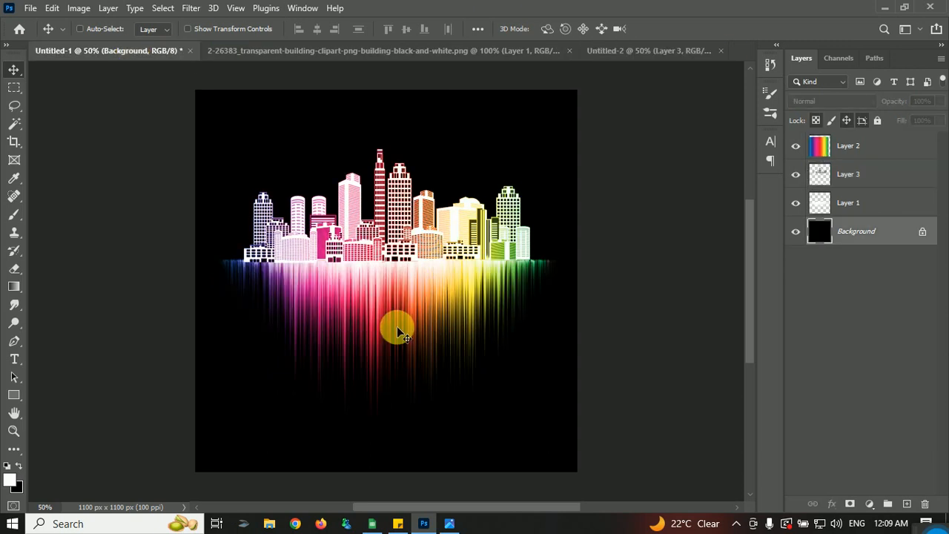
pyautogui.click(637, 53)
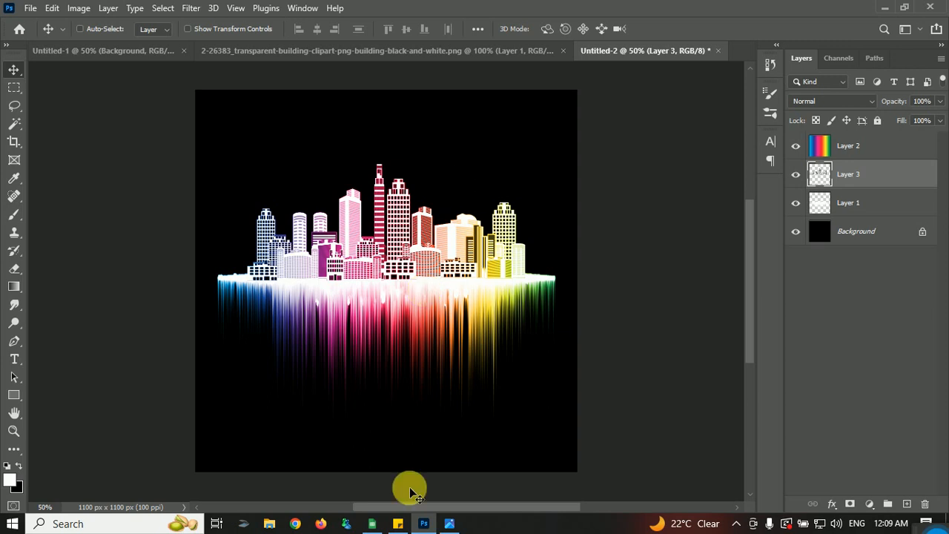
pyautogui.click(930, 529)
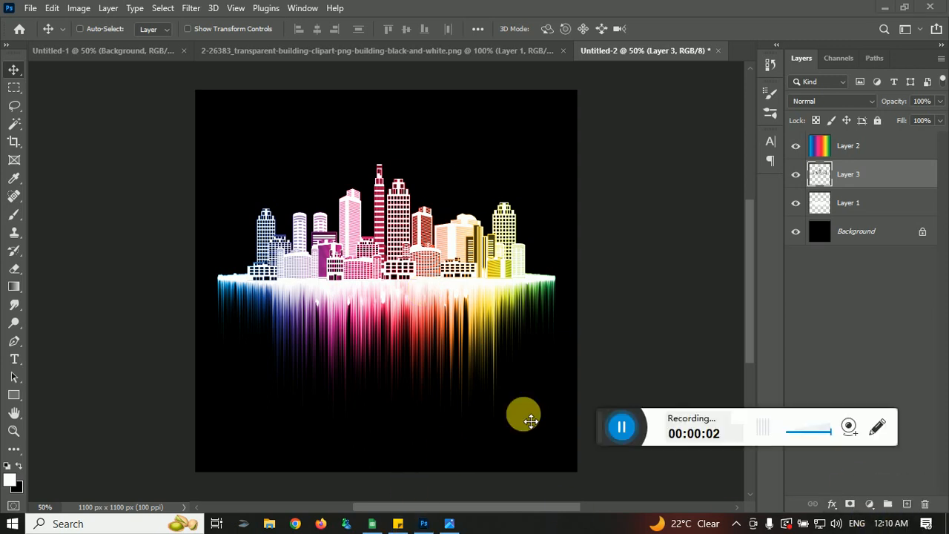